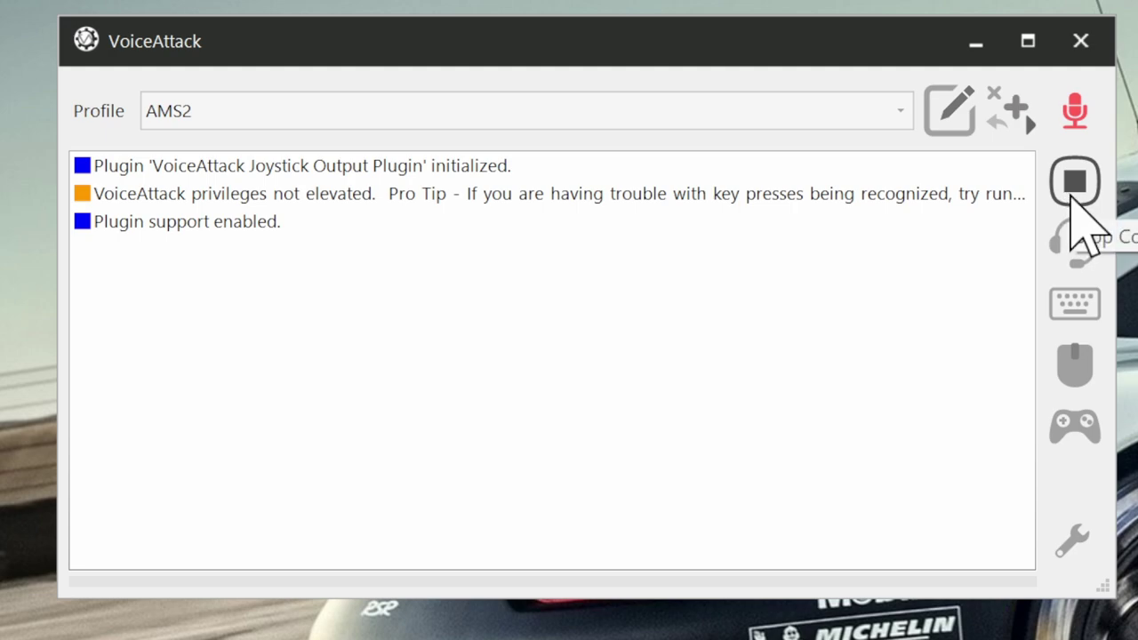
- Stop all running commands, and suspend and resume listening
left_click(1078, 187)
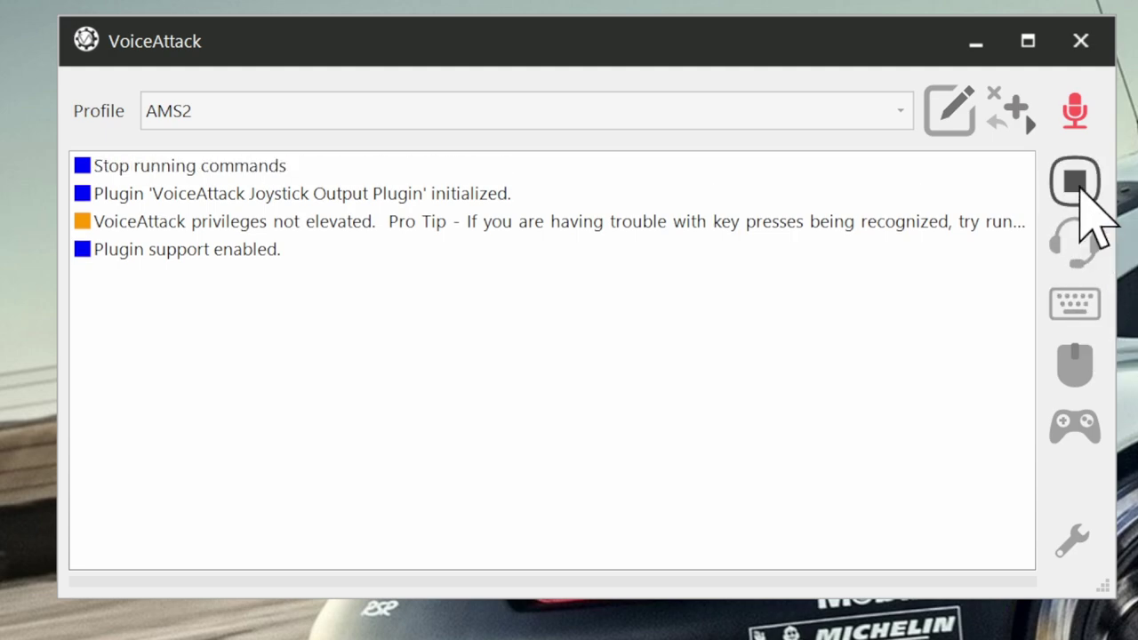
left_click(1078, 187)
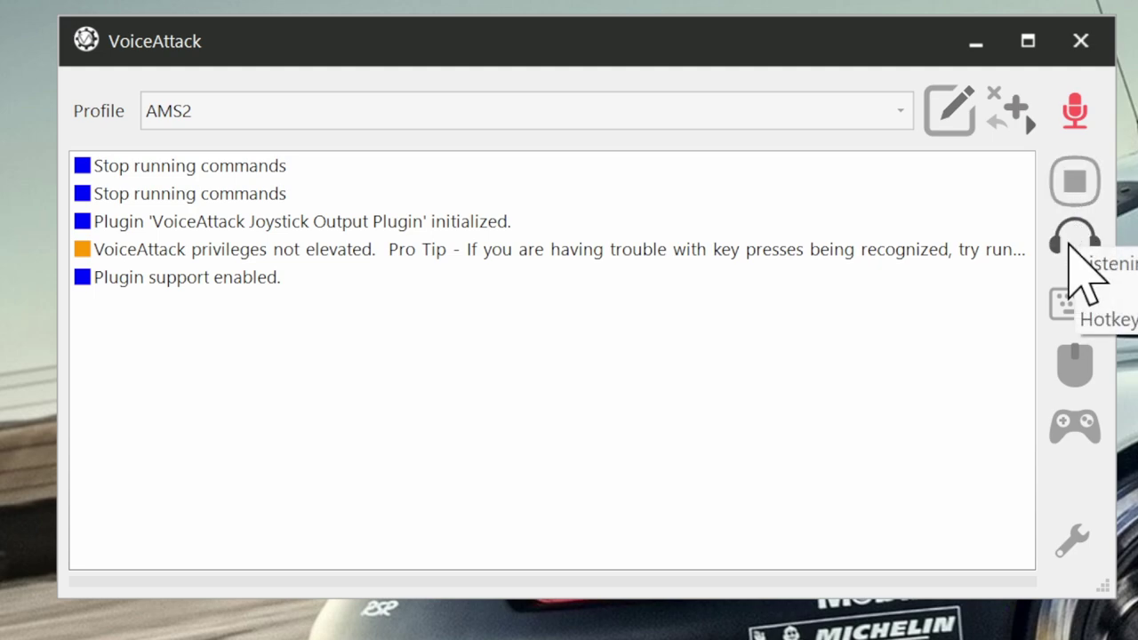
left_click(1071, 245)
left_click(1082, 277)
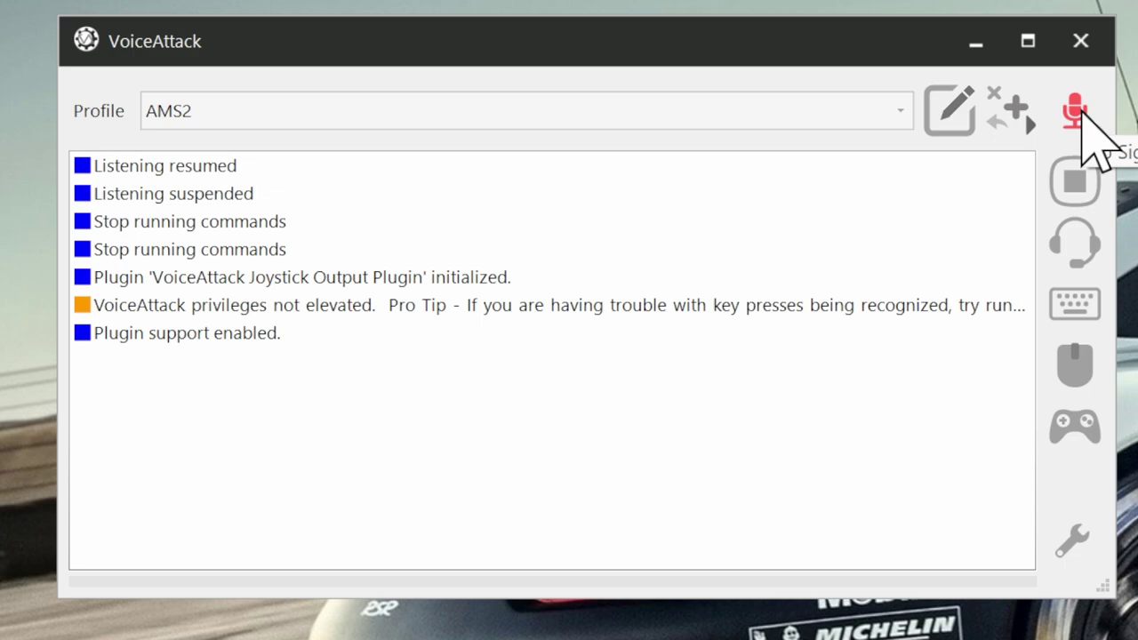
- Open the options and examine the general settings, including the available system information tools
left_click(1072, 542)
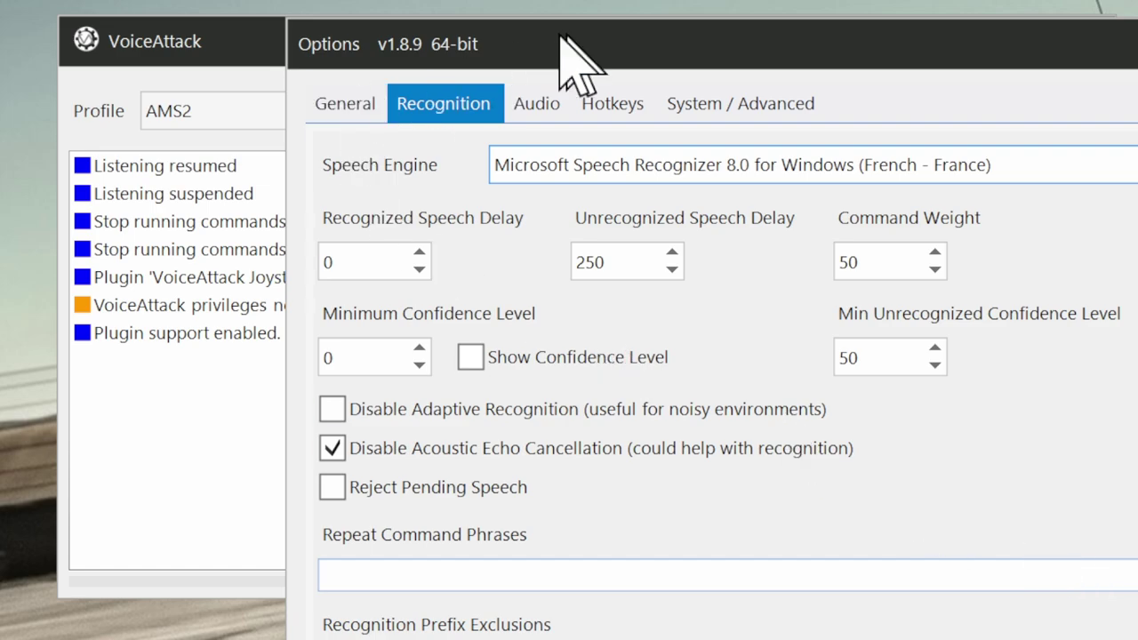
left_click_drag(571, 45, 313, 13)
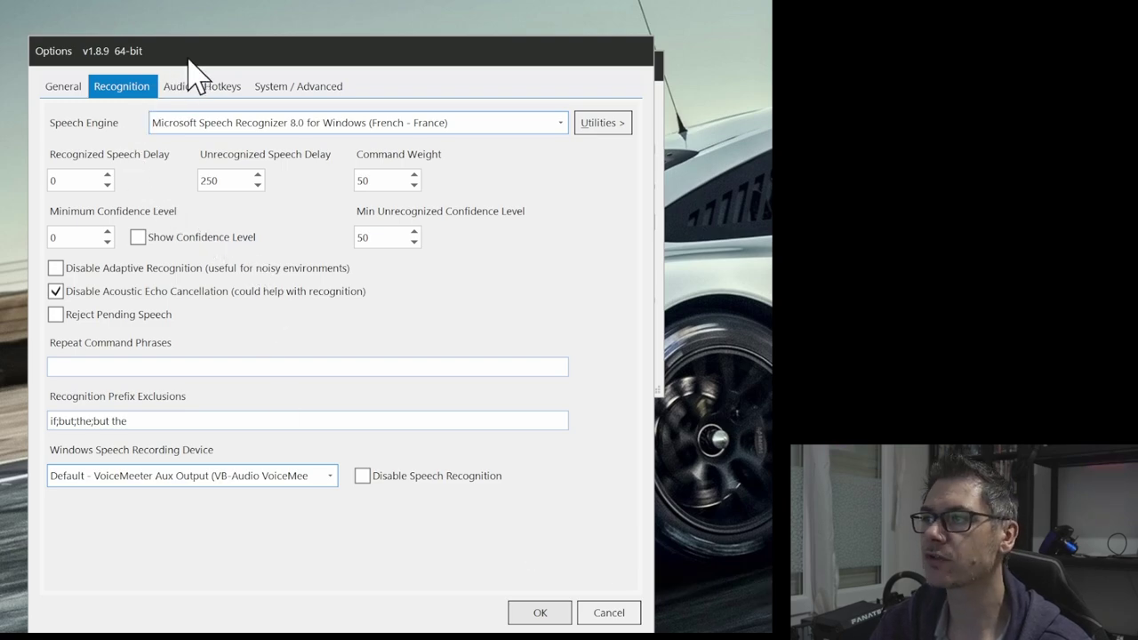
left_click(45, 86)
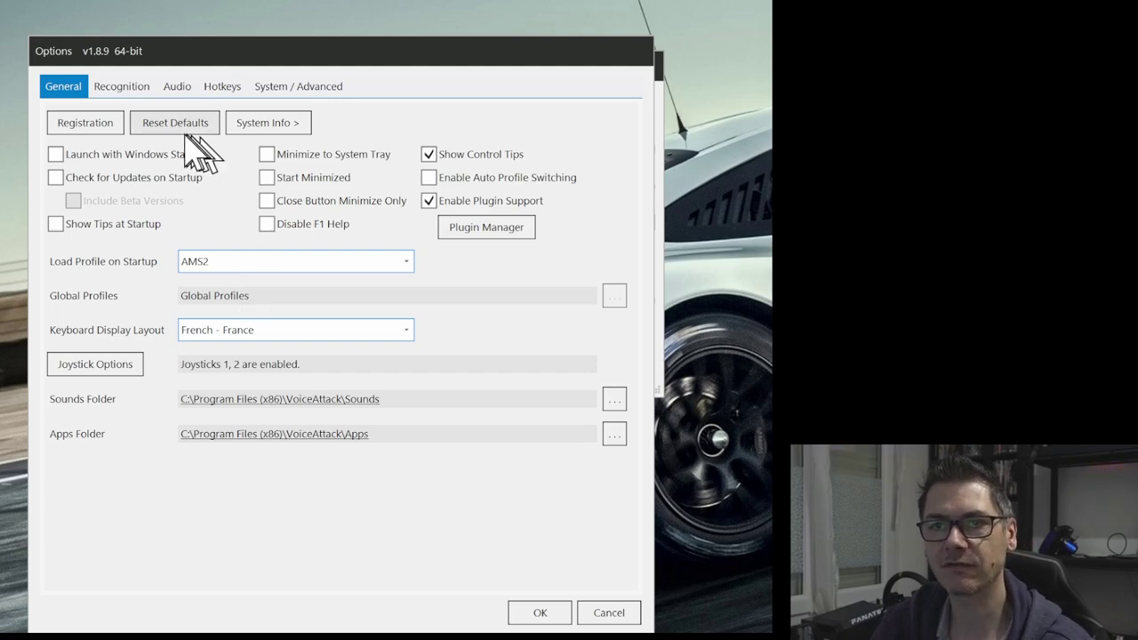
left_click(261, 125)
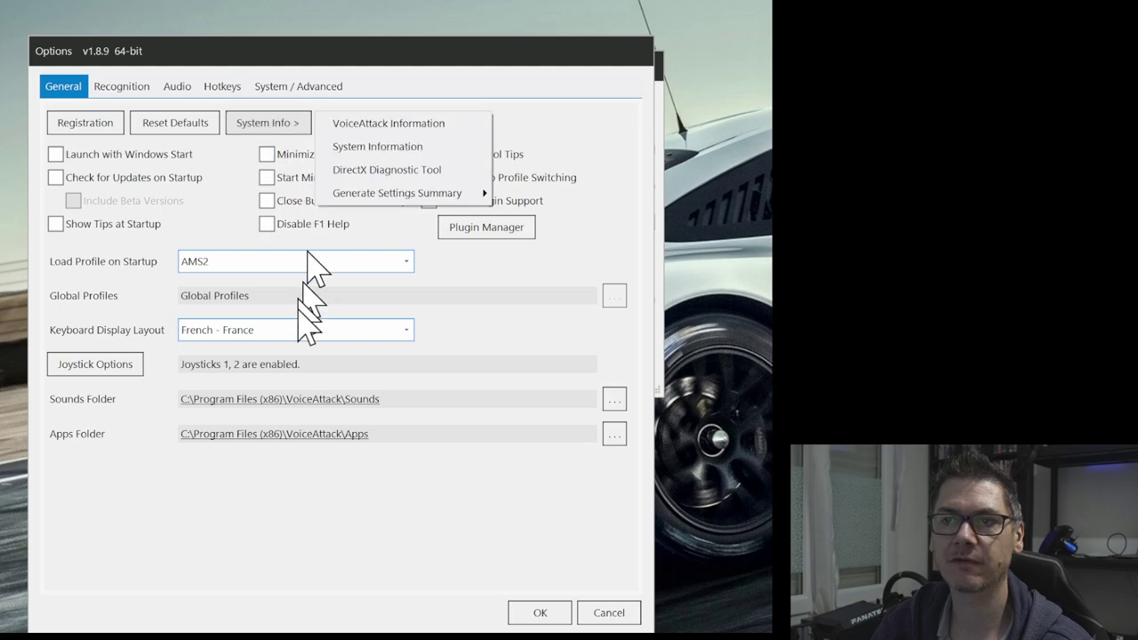
left_click(189, 537)
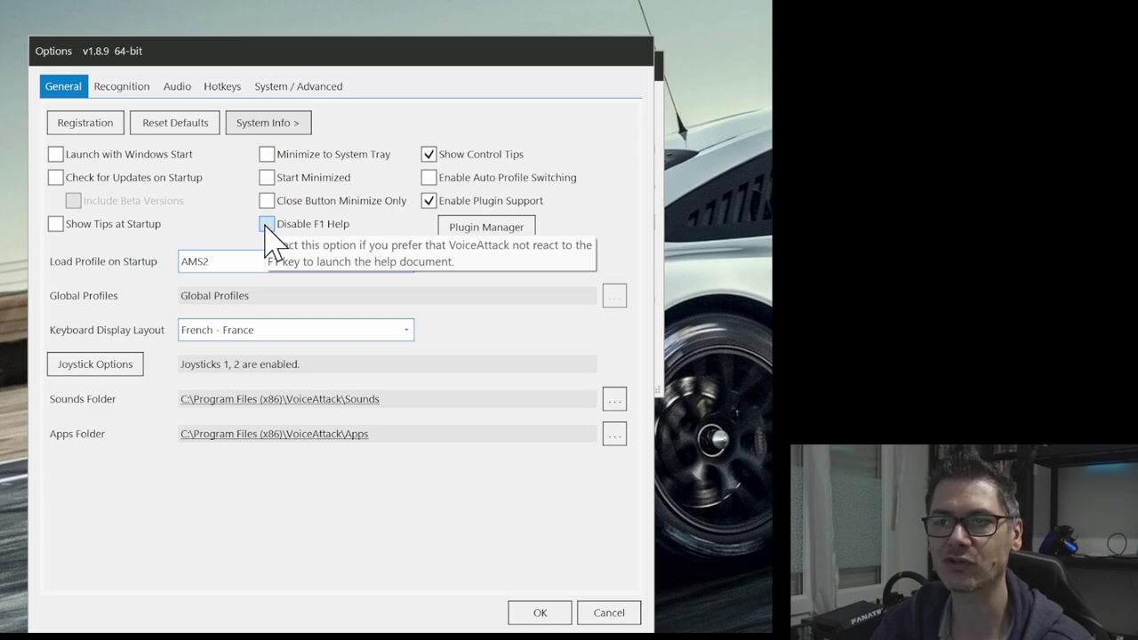
- Switch Show Control Tips off and back on, and check which profiles can be loaded on startup
left_click(428, 155)
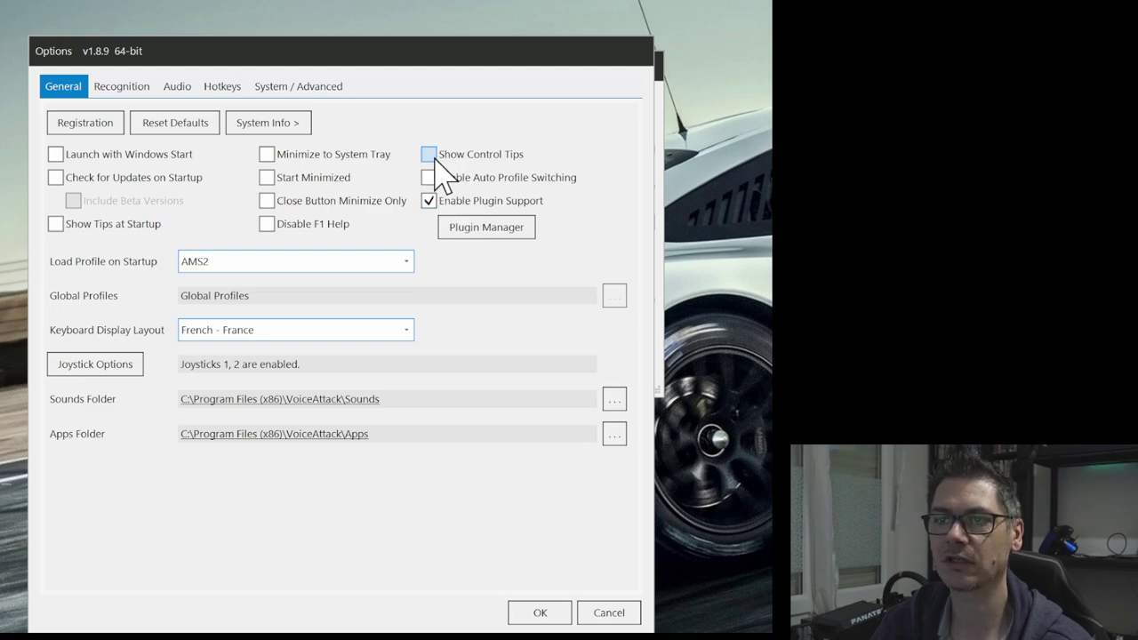
left_click(431, 156)
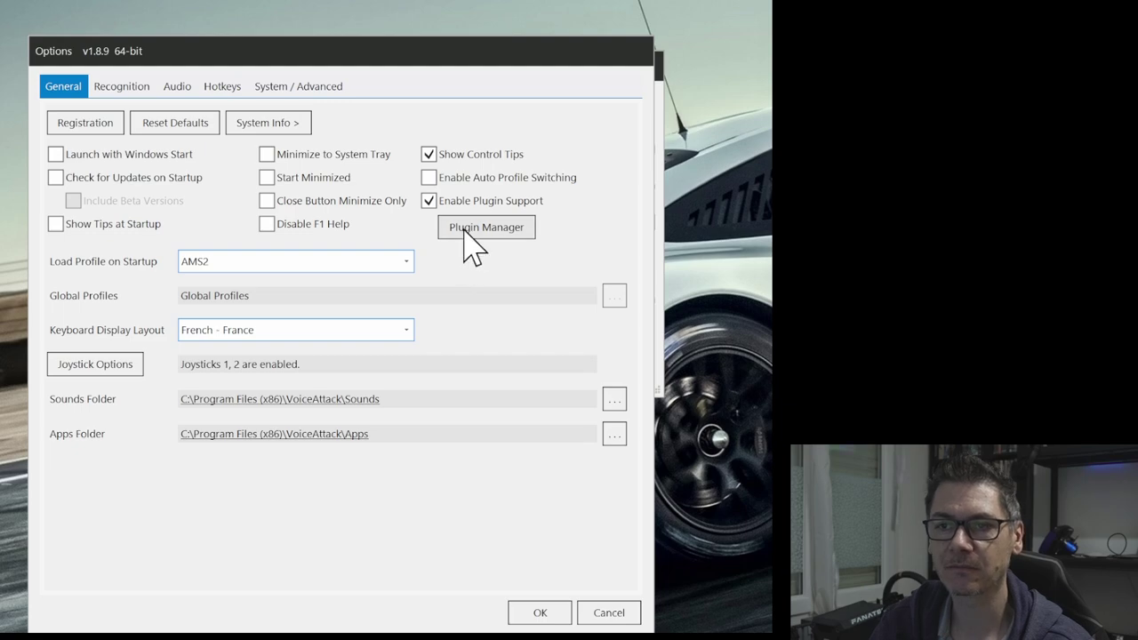
left_click(197, 267)
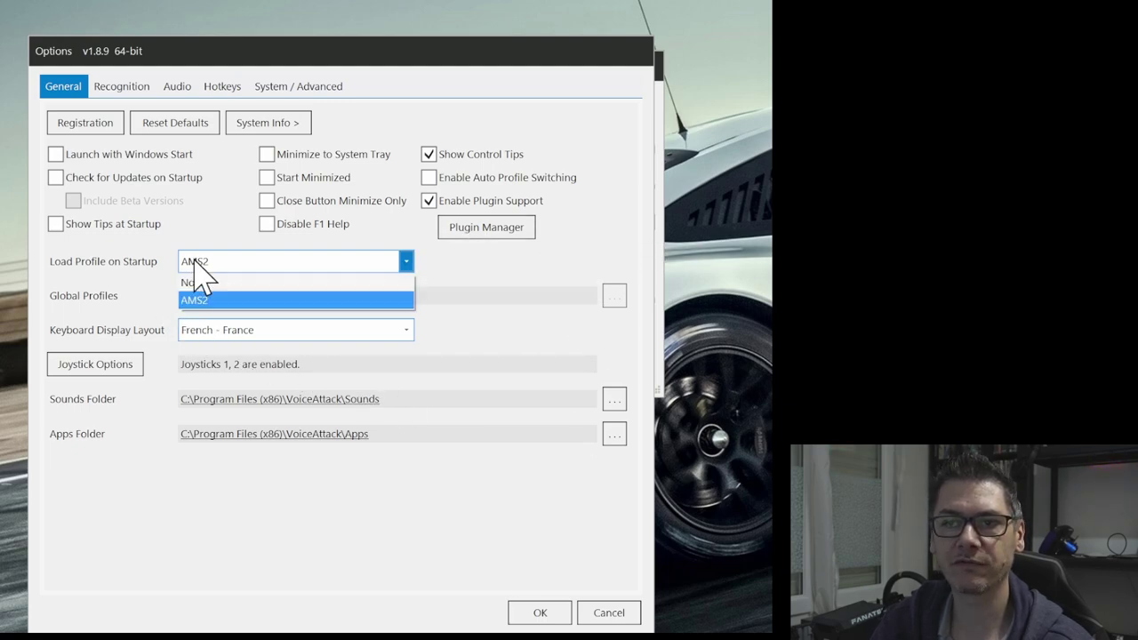
left_click(195, 260)
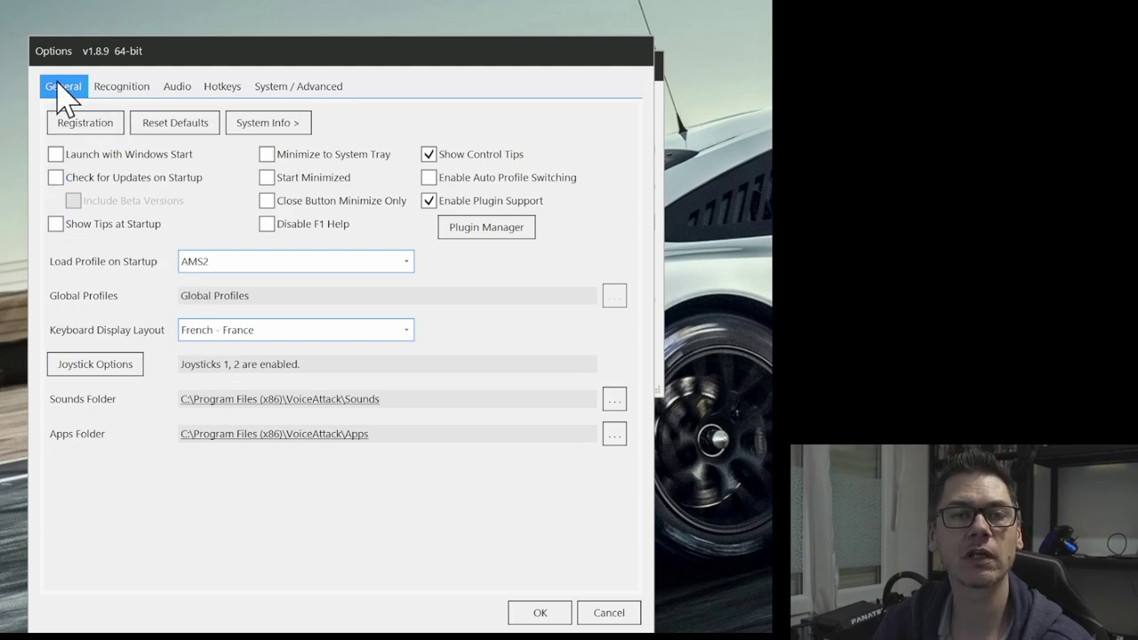
- Set the Windows speech recording device for recognition to Headset Microphone (HyperX 7.1 Audio)
left_click(123, 87)
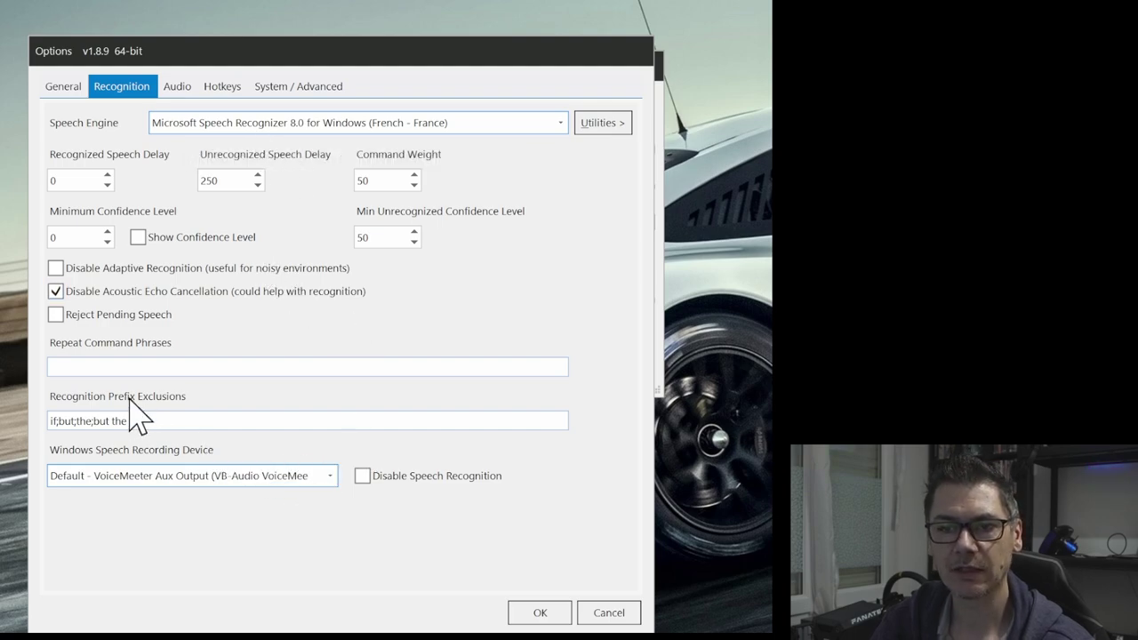
left_click(166, 480)
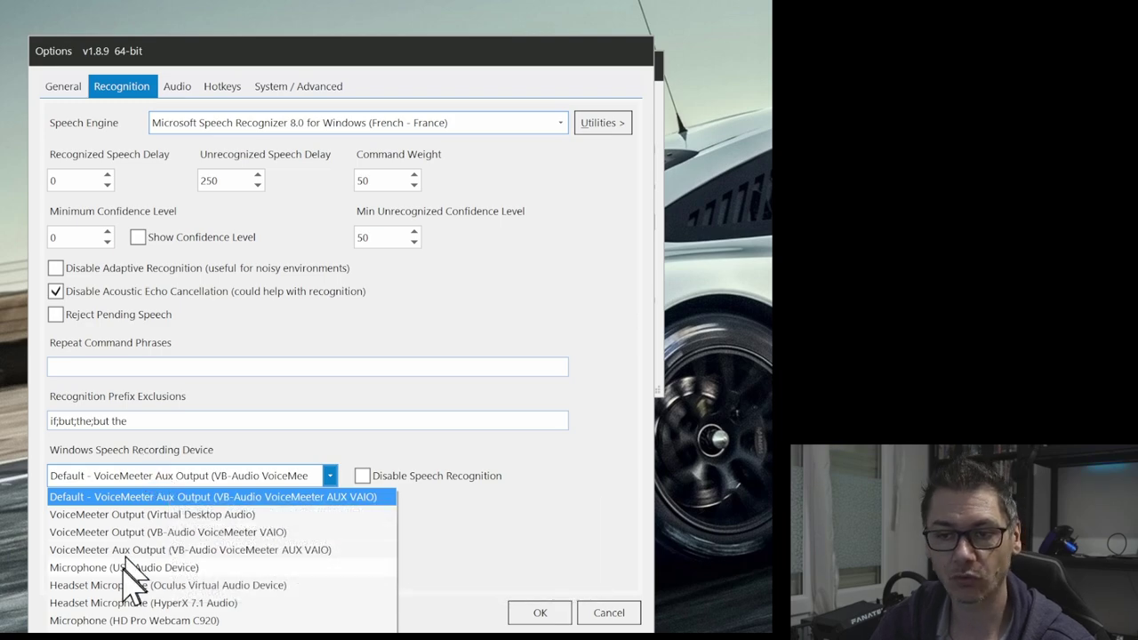
left_click(140, 603)
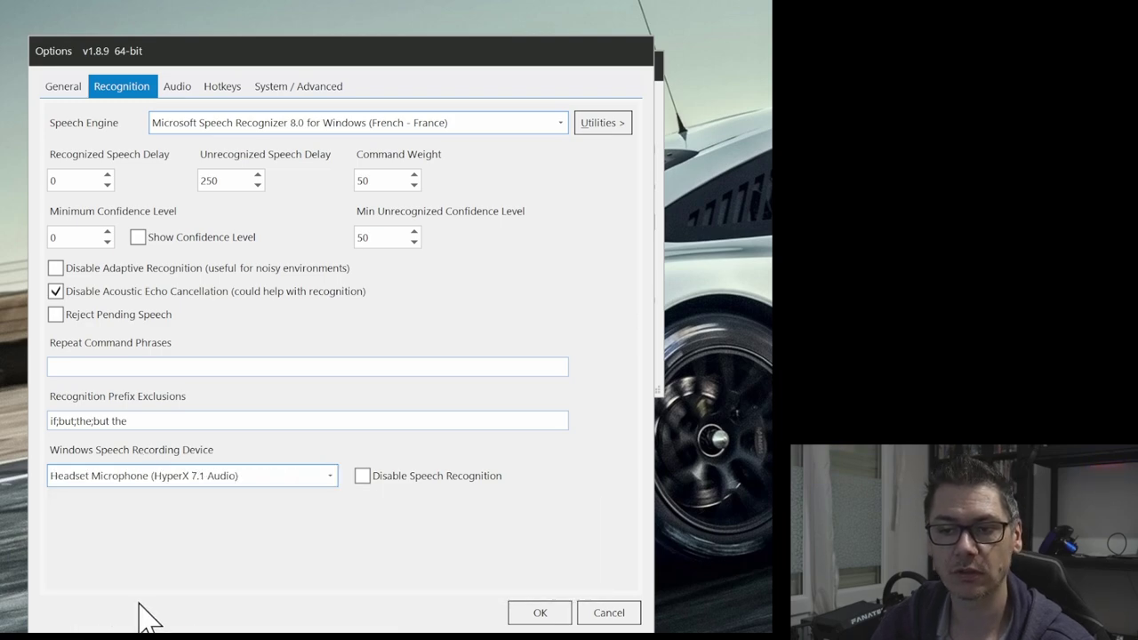
mouse_move(226, 480)
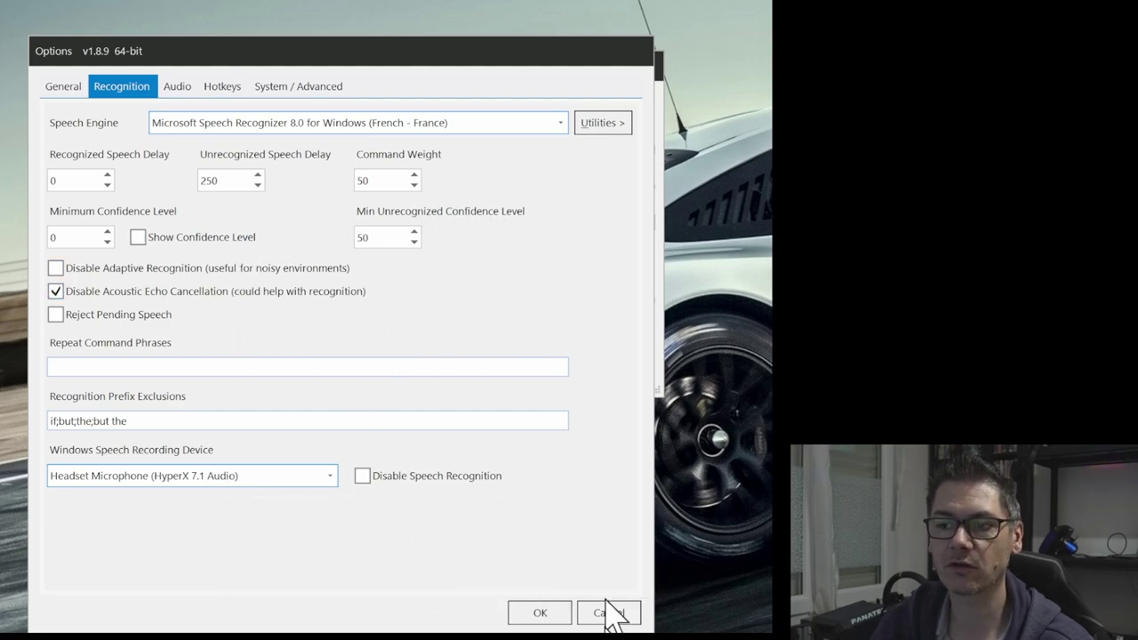
- Review the audio, hotkey and system/advanced settings, and save the options
left_click(177, 88)
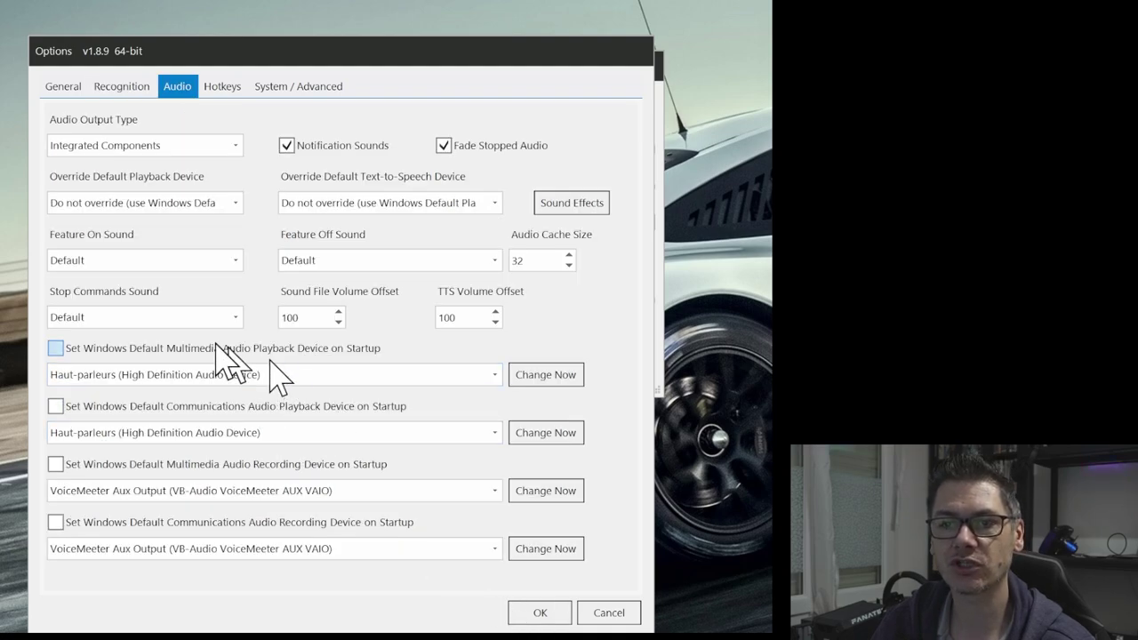
left_click(223, 87)
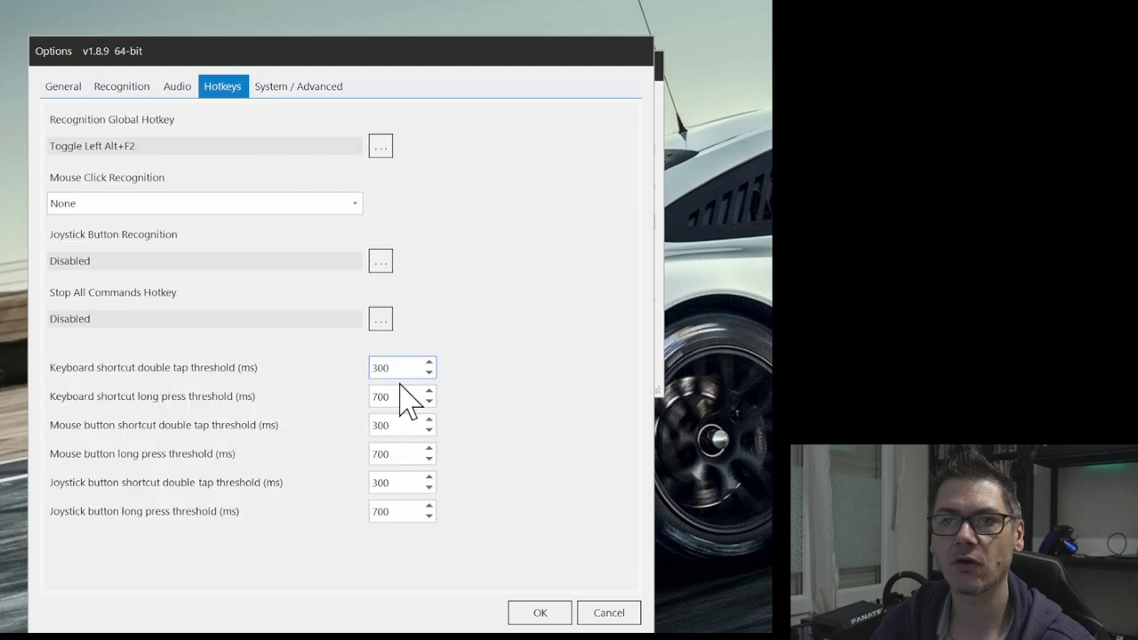
left_click(263, 88)
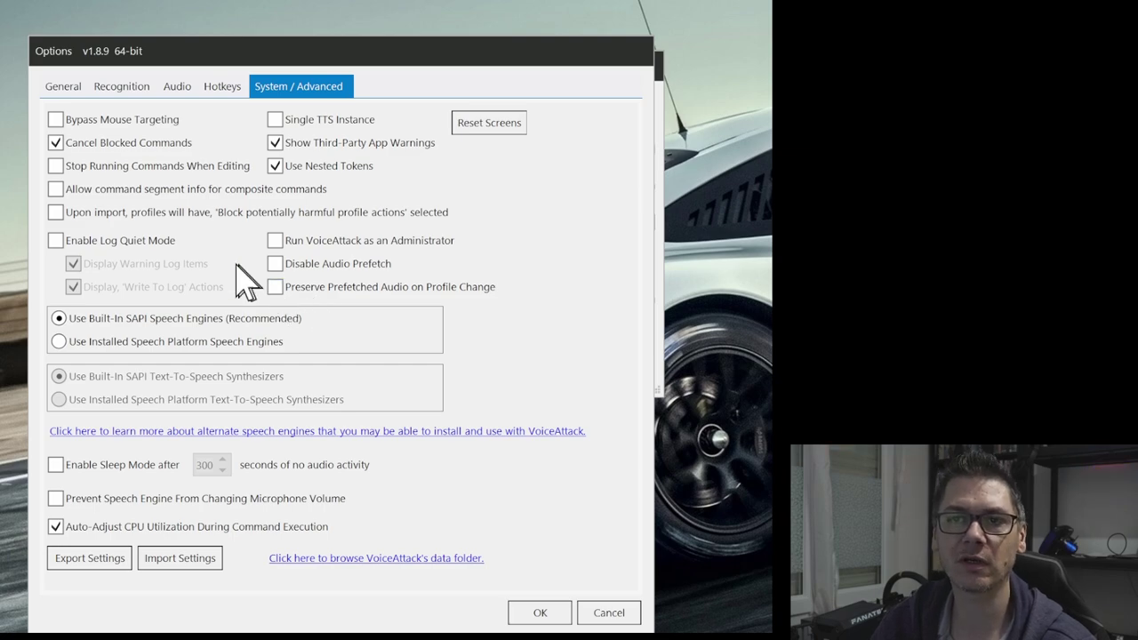
mouse_move(161, 212)
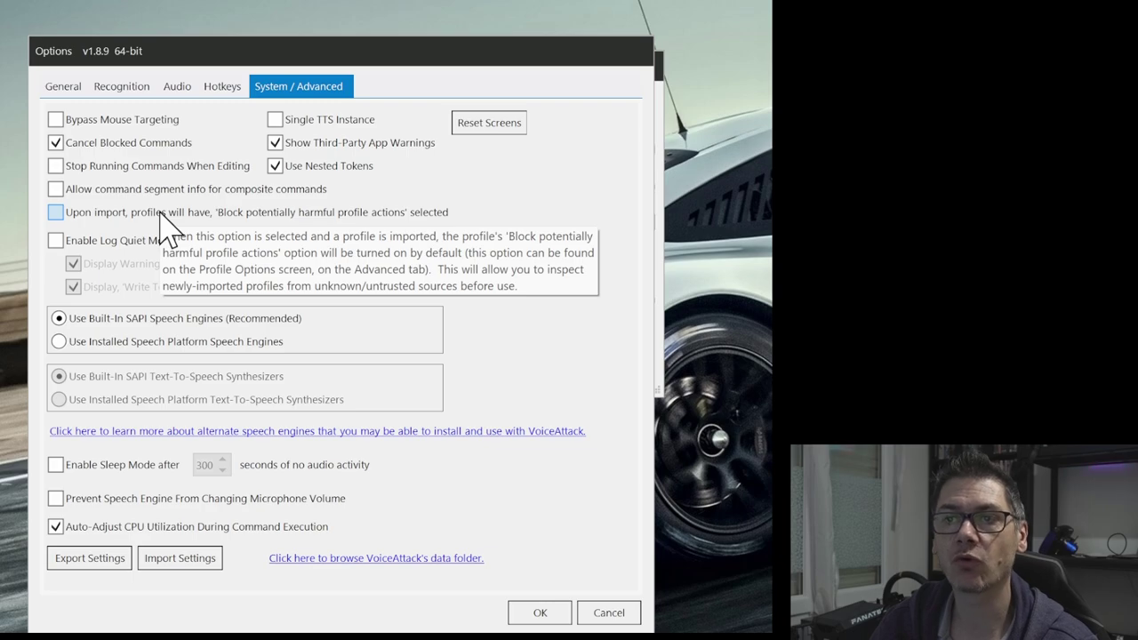
left_click(220, 89)
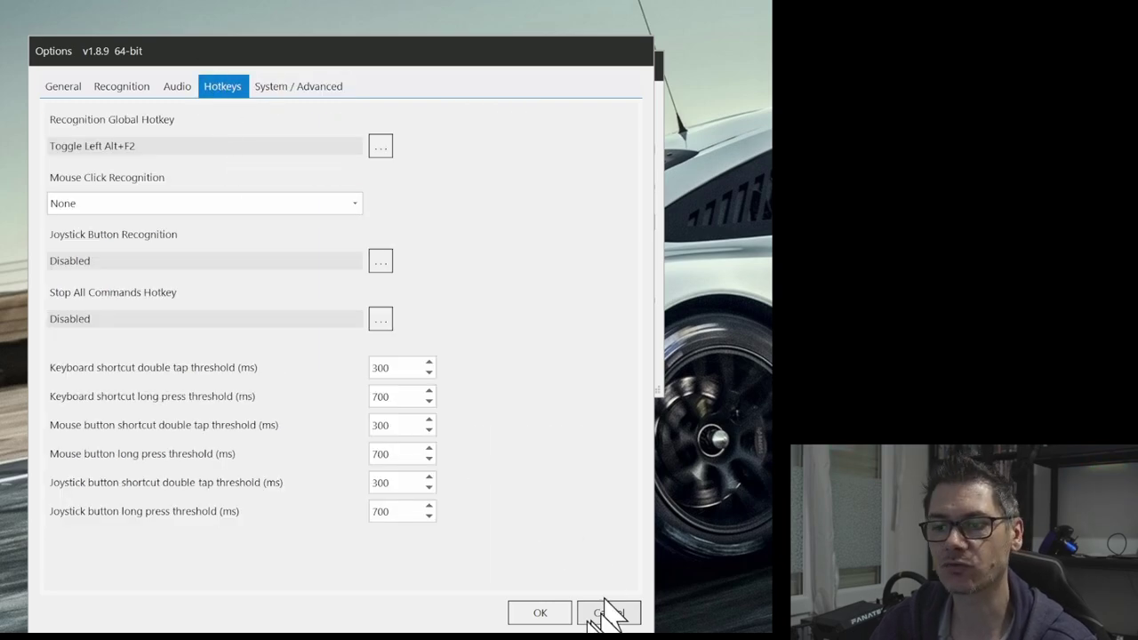
left_click(558, 614)
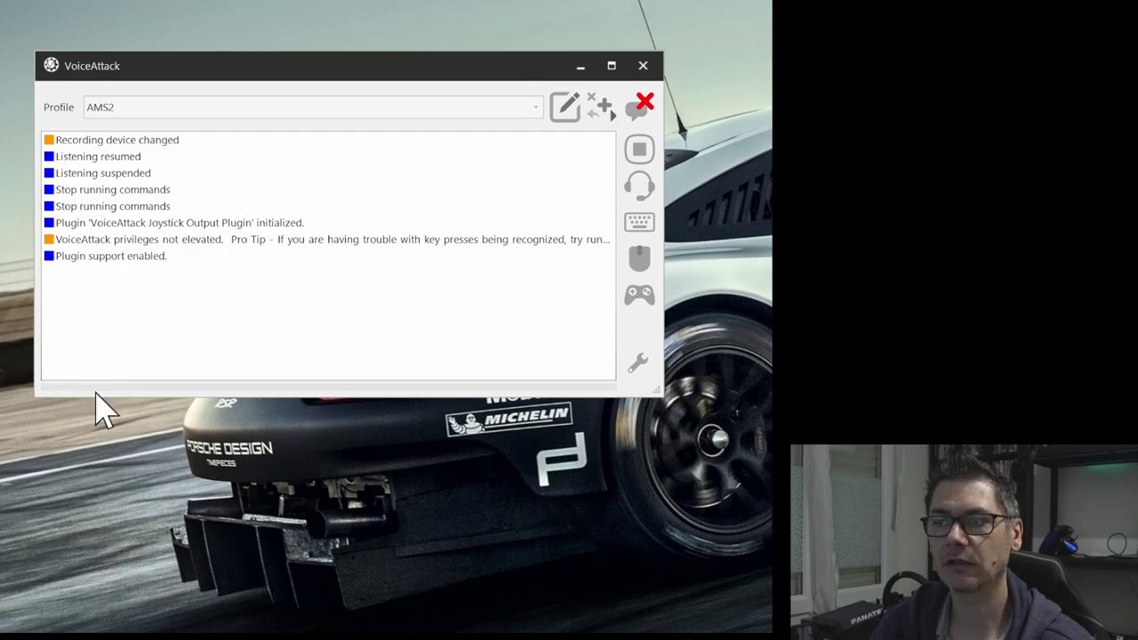
- Open the AMS2 profile for editing and create a new command with the spoken phrase "augmenter ffb"
left_click(567, 109)
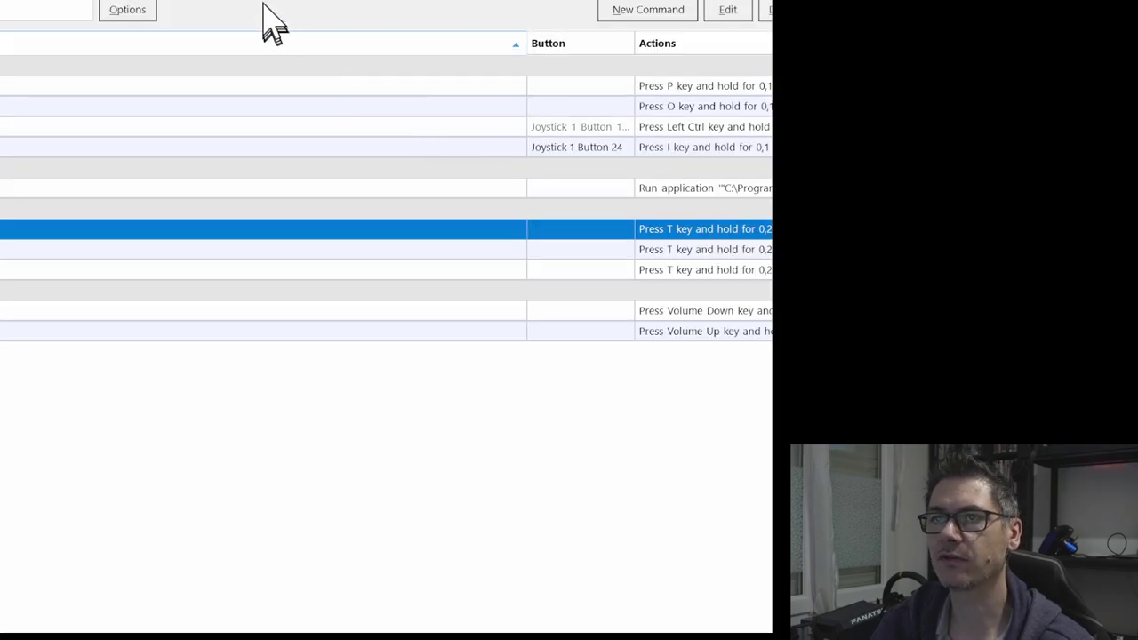
left_click_drag(265, 0, 497, 37)
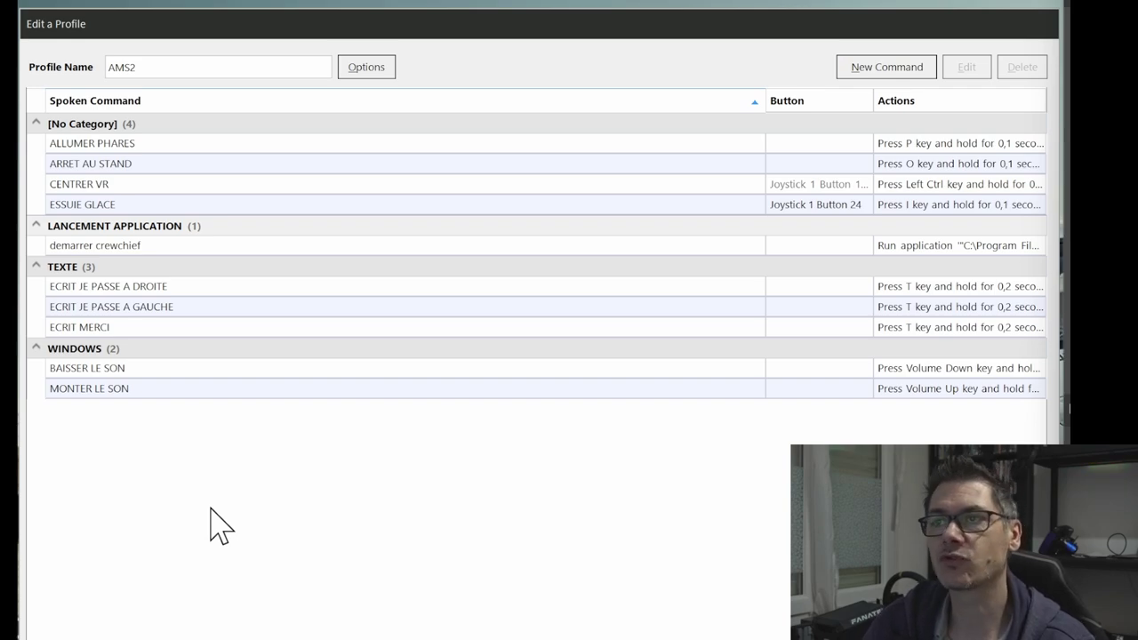
left_click(876, 84)
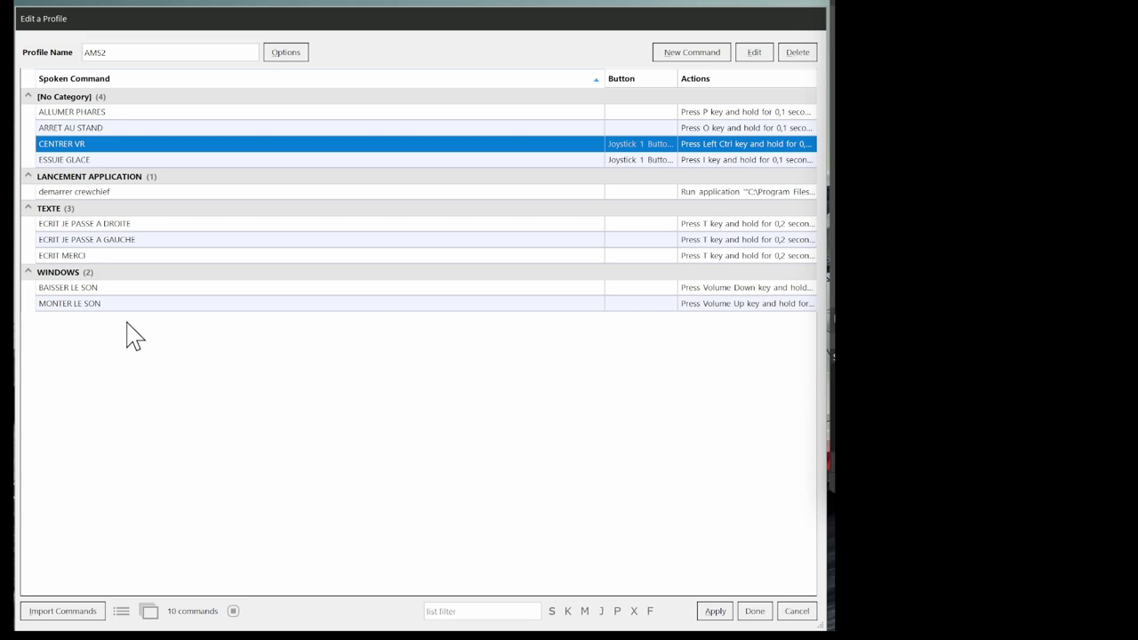
left_click(686, 53)
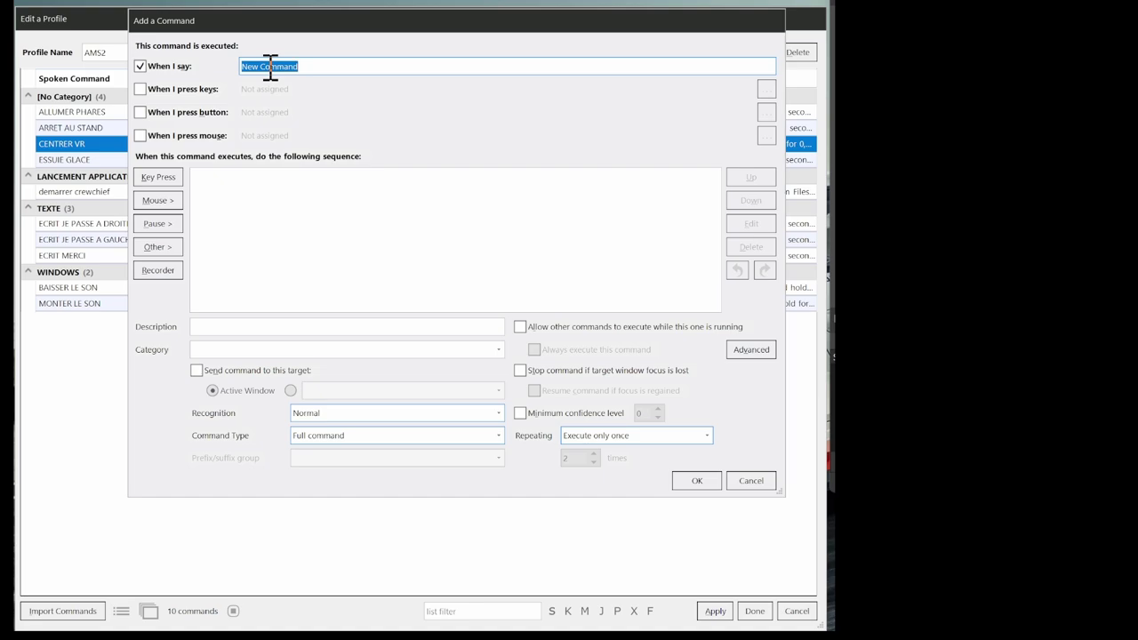
type("au")
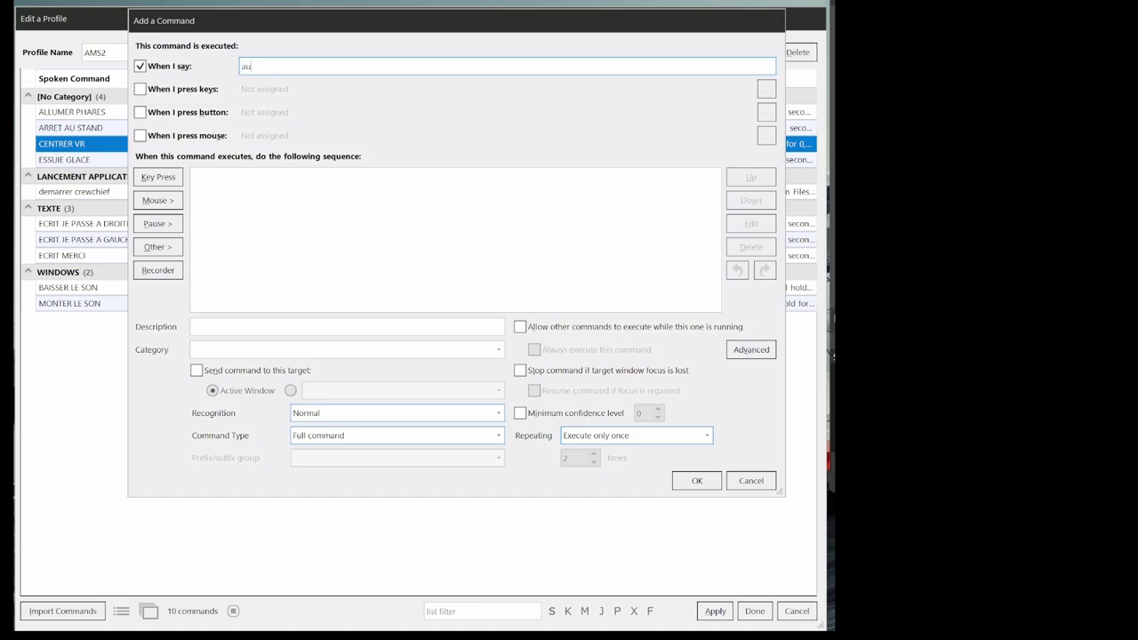
type("gmenter ffb")
- Give the augmenter ffb command a V keypress held for 0.2 seconds and released, and save the command and profile
left_click(159, 178)
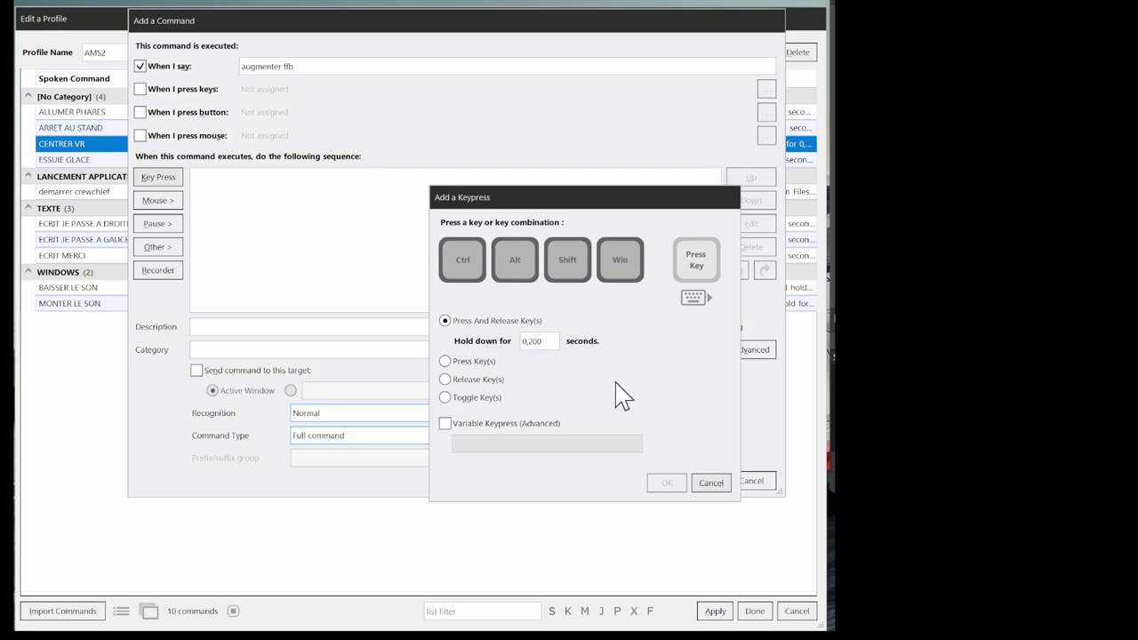
key("v")
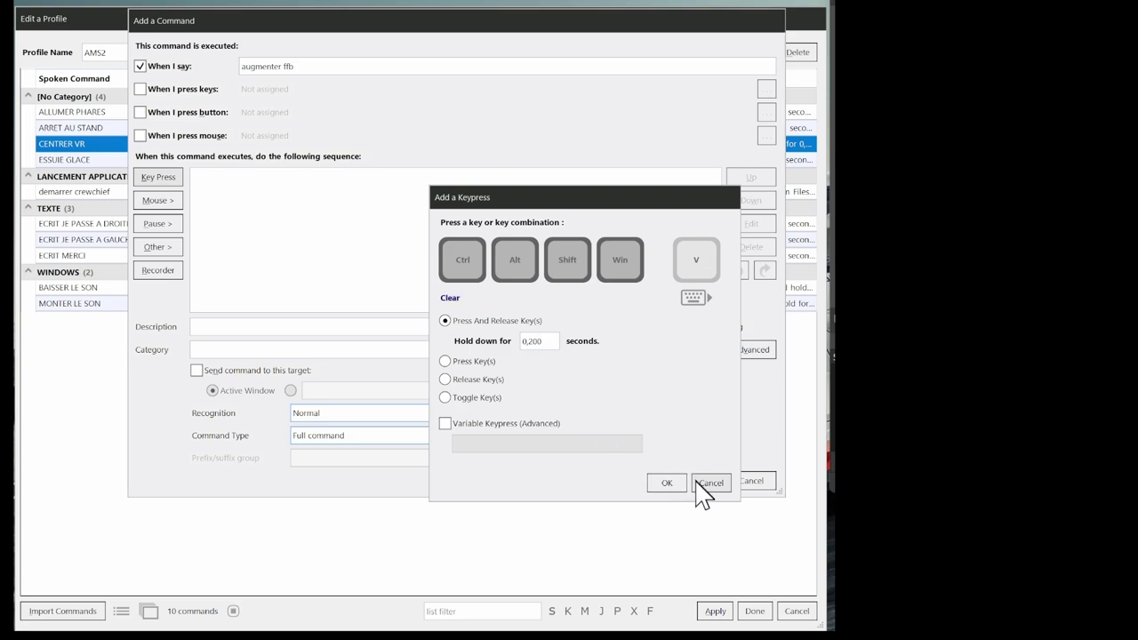
left_click(667, 482)
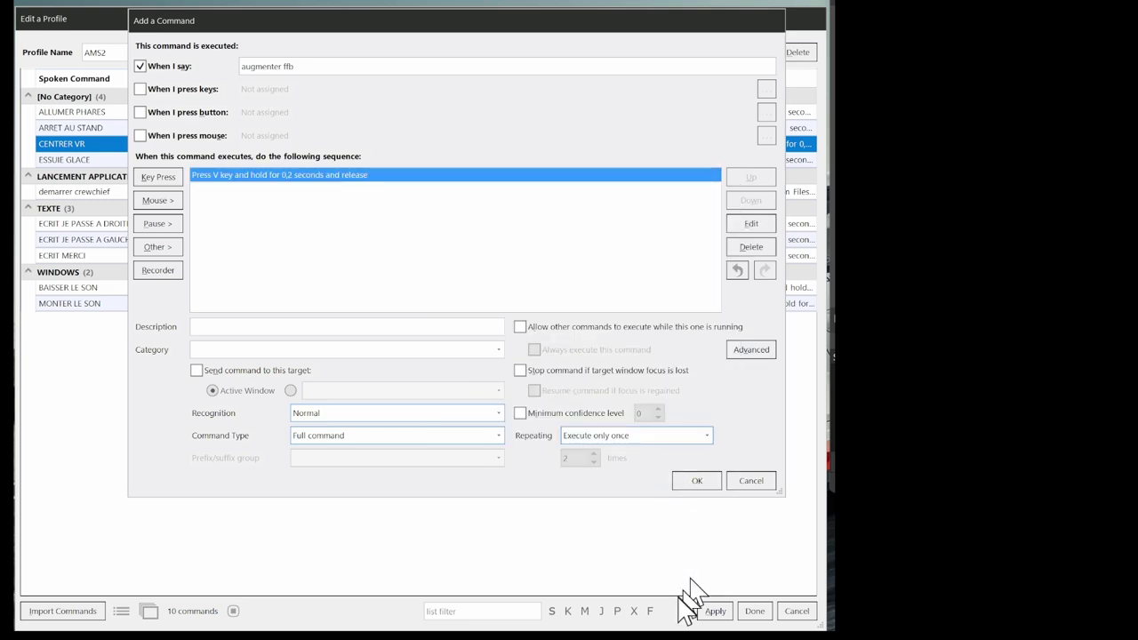
left_click(689, 485)
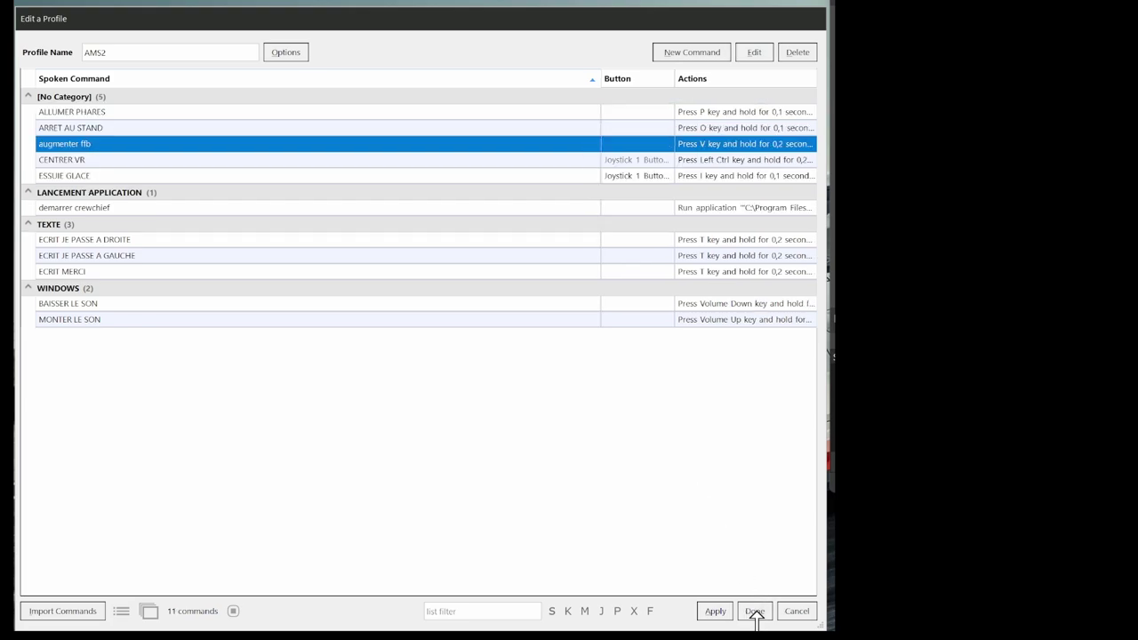
left_click(715, 612)
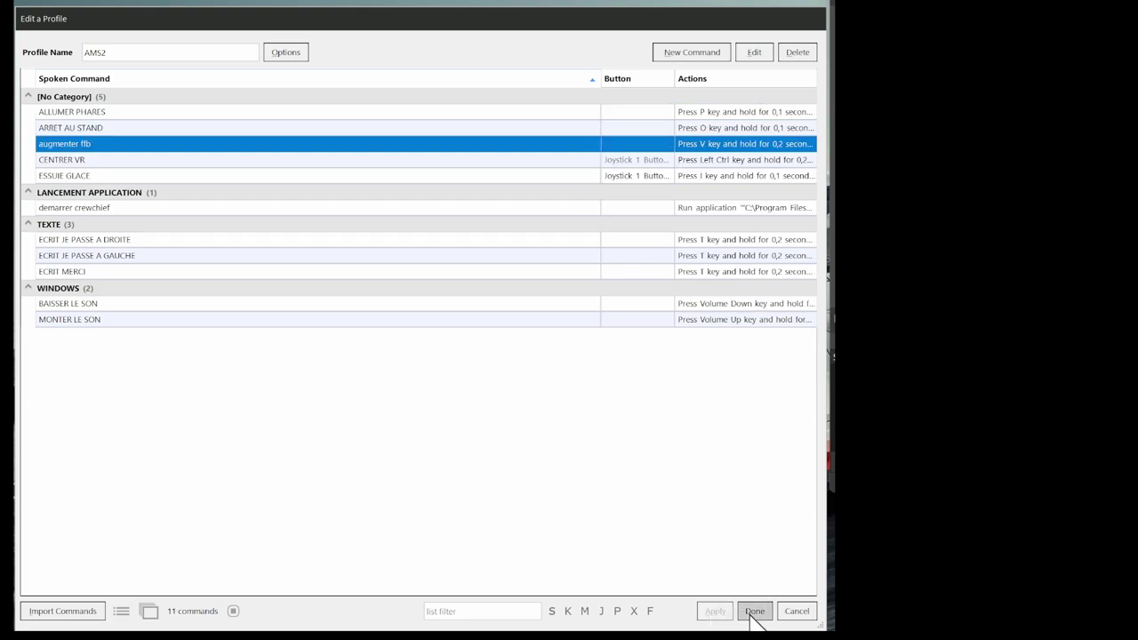
left_click(755, 611)
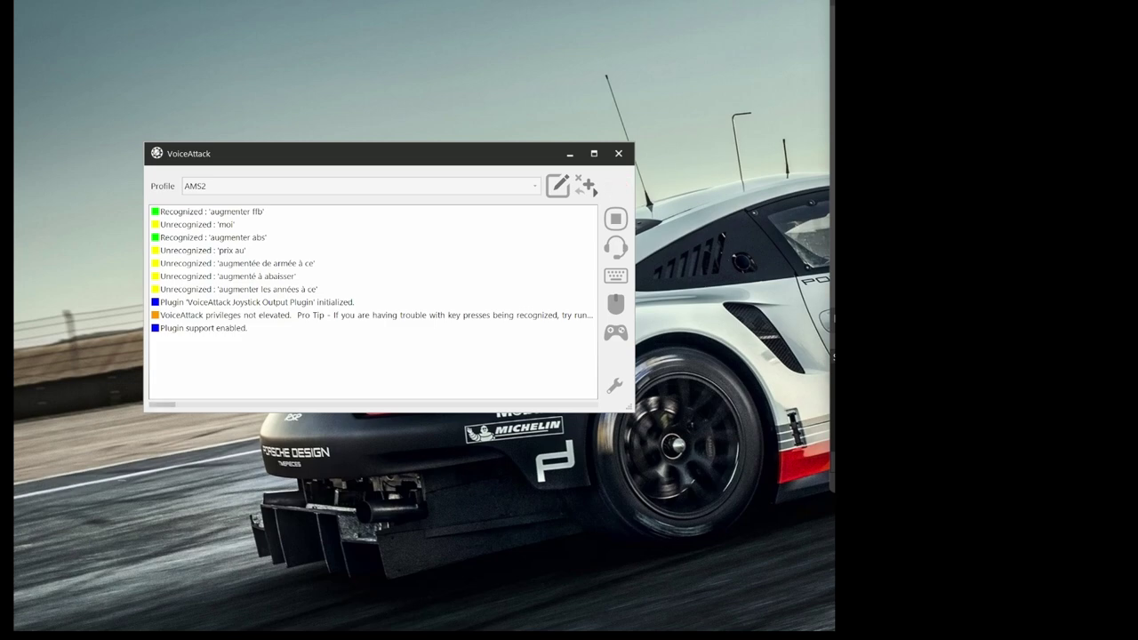
- Reopen the AMS2 profile for editing and delete the augmenter ffb command
left_click(549, 188)
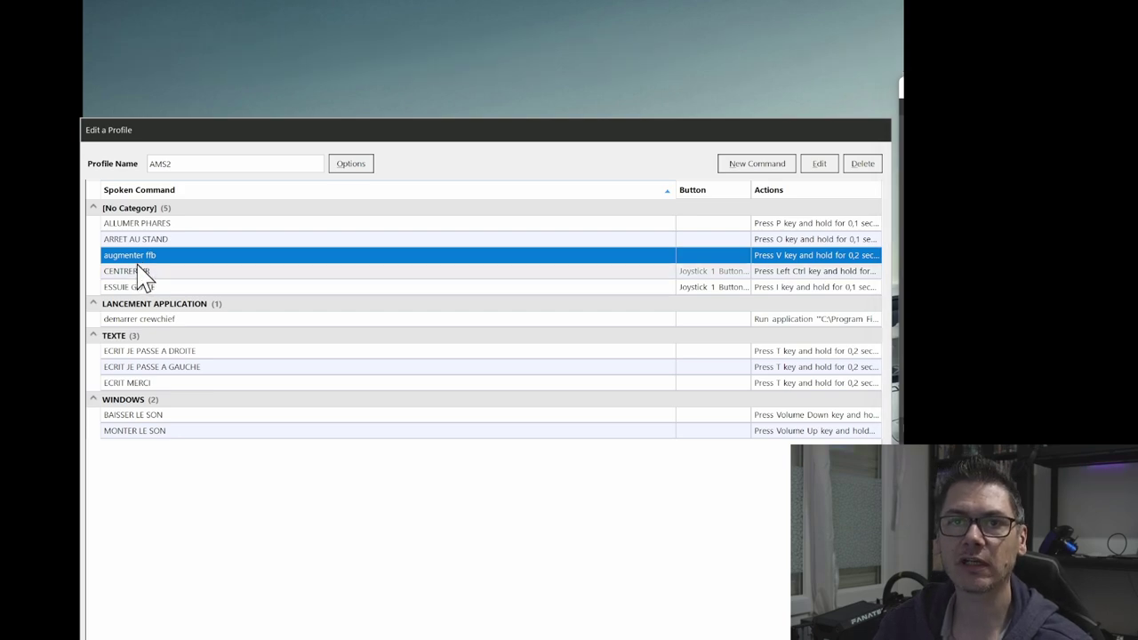
key("Delete")
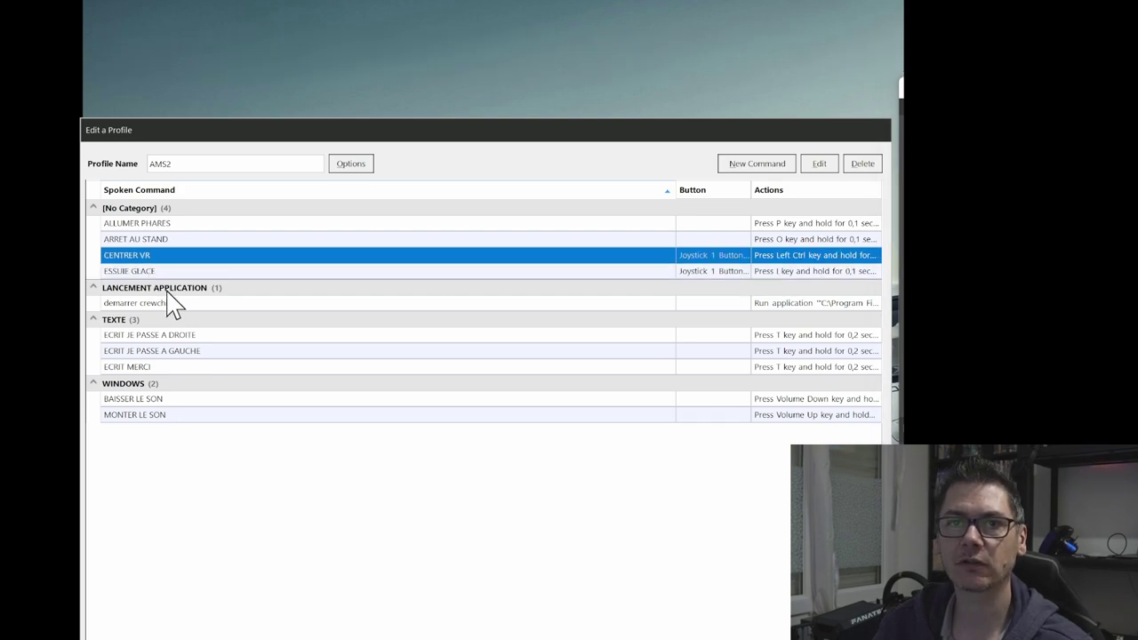
- Add ETEINDRE PHARE as an alternative spoken phrase, separated by a semicolon, to the ALLUMER PHARES command in the AMS2 profile, and save the command
left_click(124, 224)
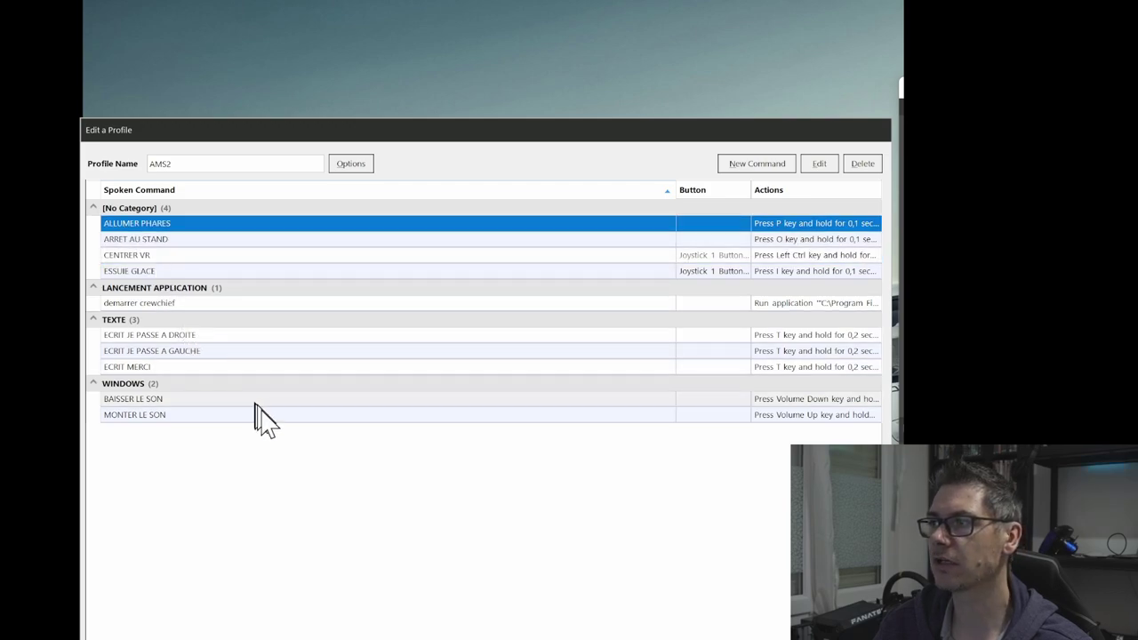
double_click(175, 225)
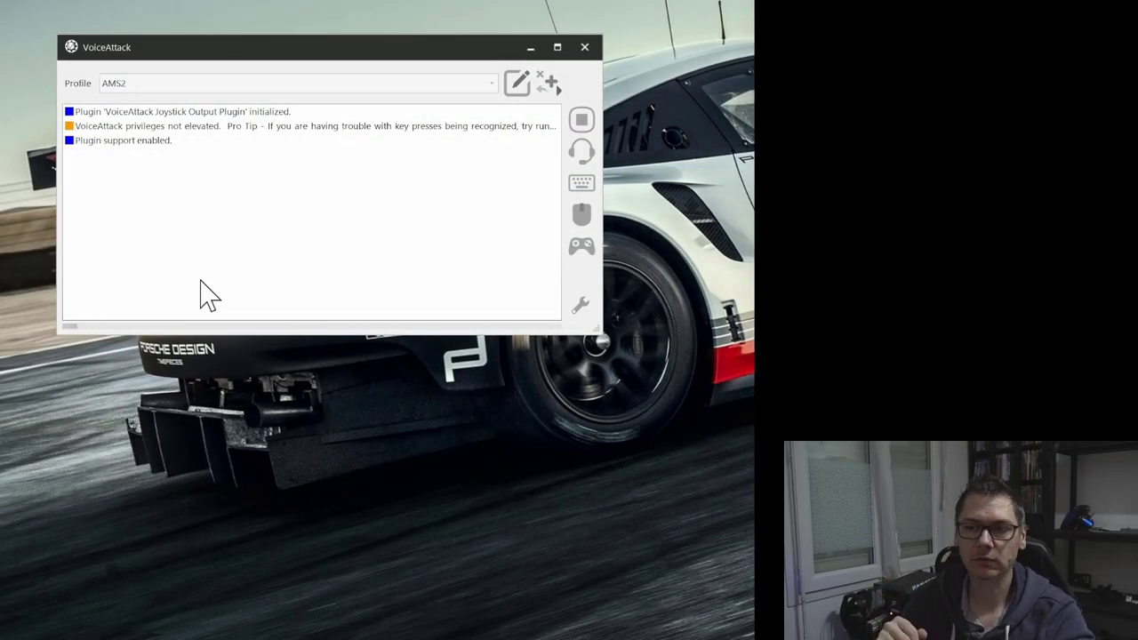
left_click(516, 84)
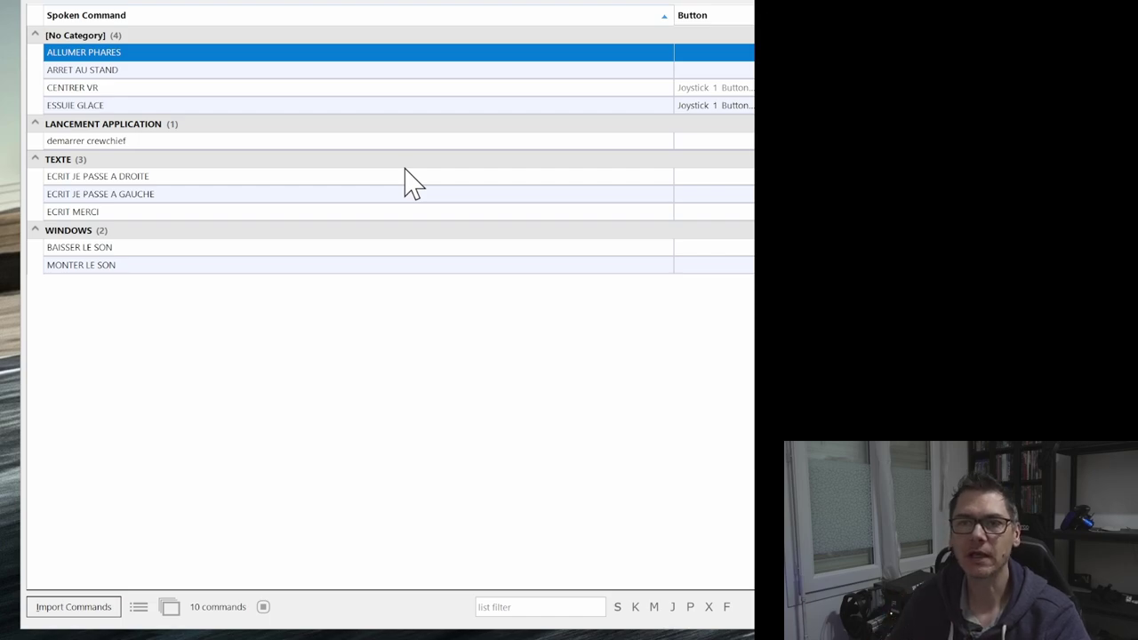
double_click(149, 55)
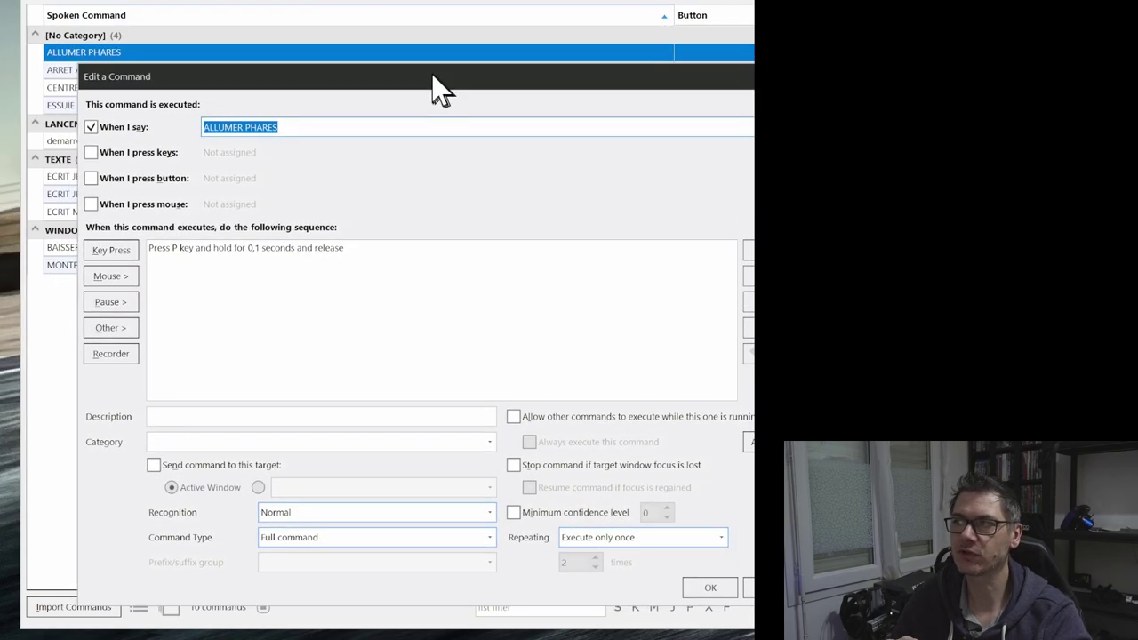
left_click(287, 128)
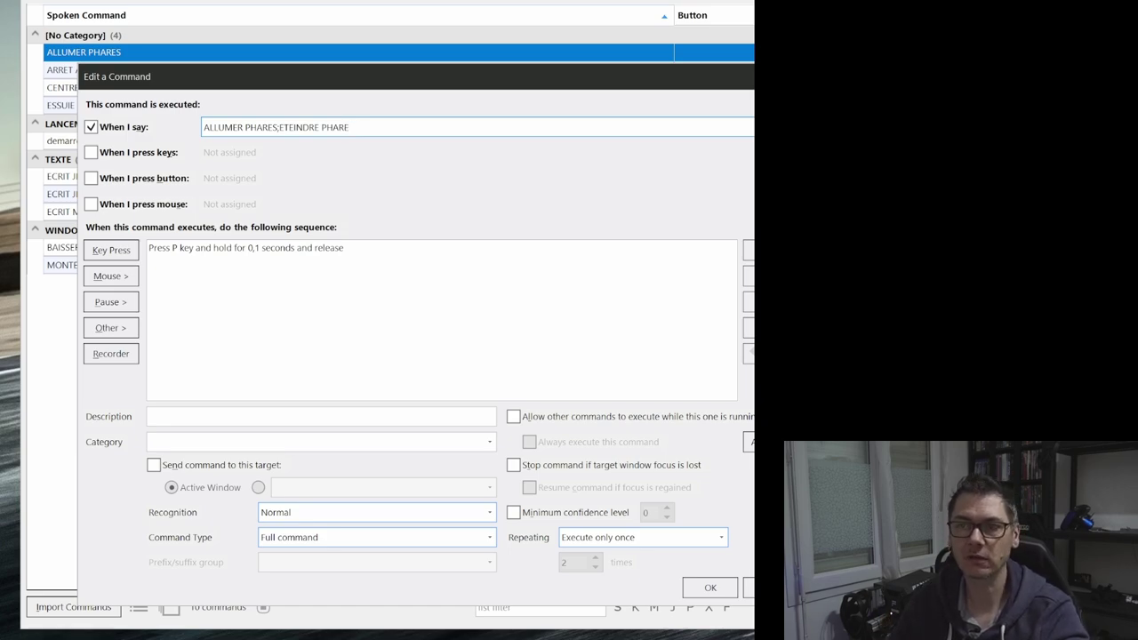
left_click(706, 590)
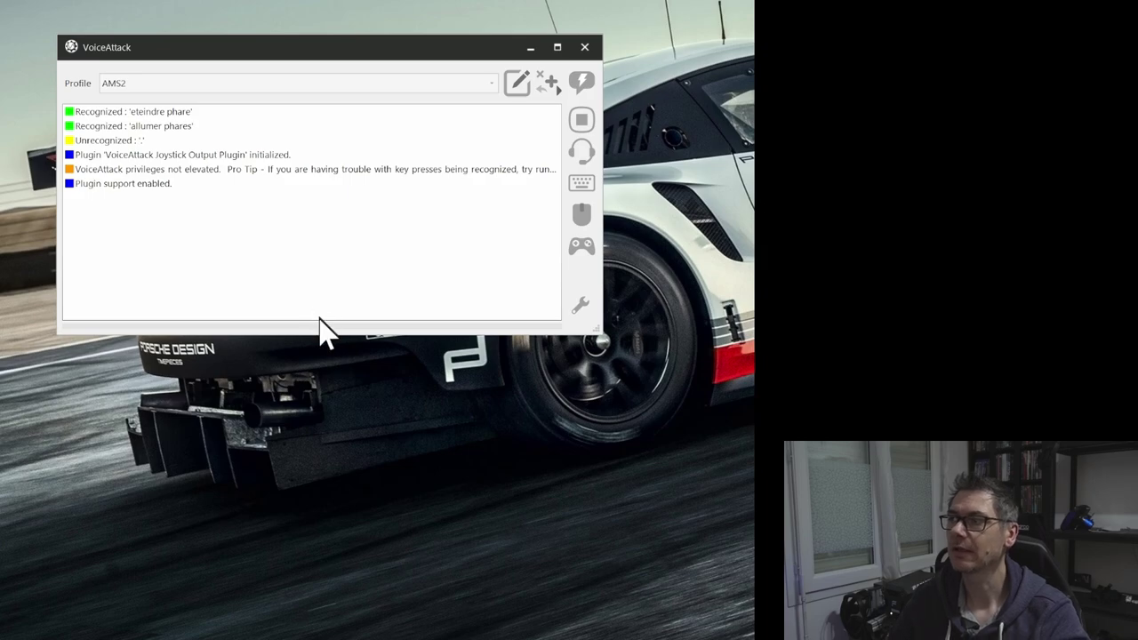
key("ctrl+alt+l")
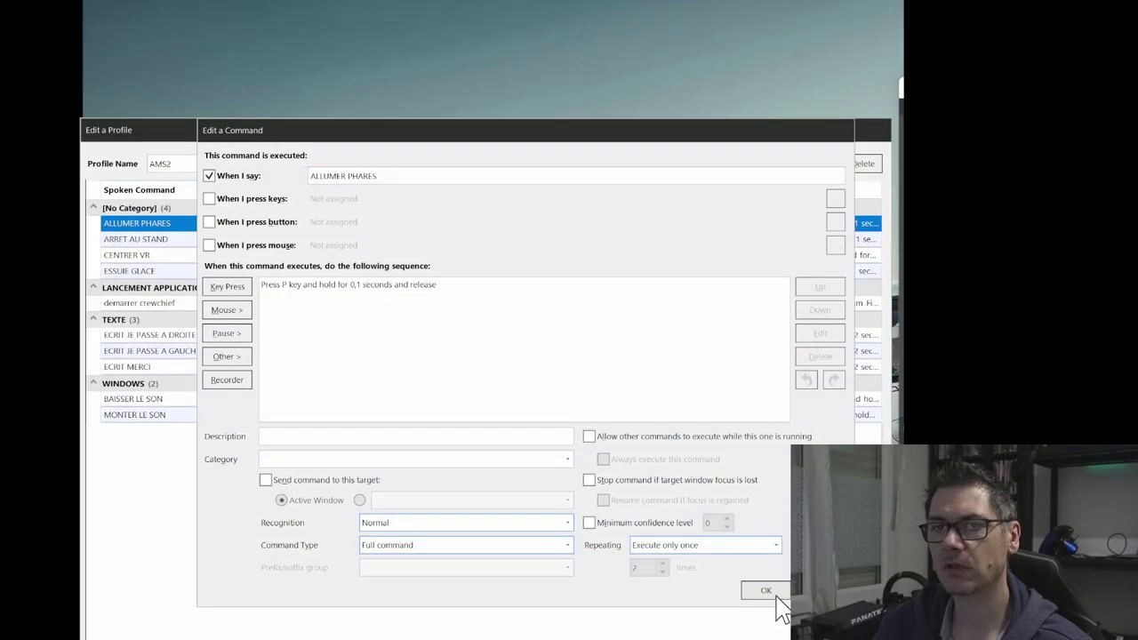
left_click(771, 594)
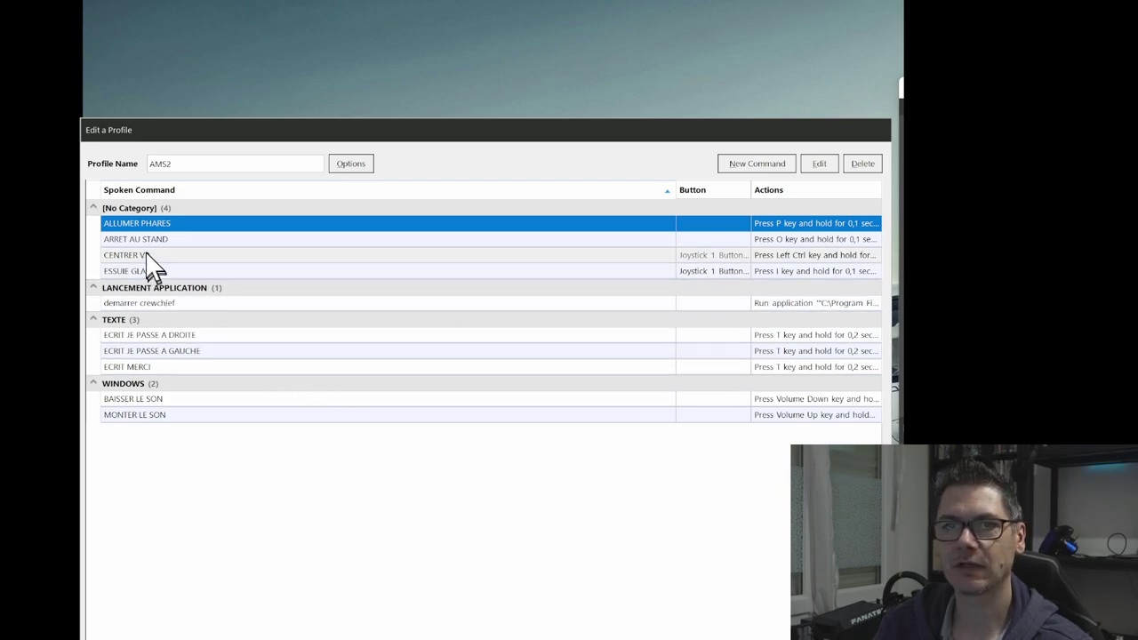
- Open the demarrer crewchief command and try adding a Run an Application action for CrewChiefV4 from the Britton IT Ltd program folder
double_click(146, 303)
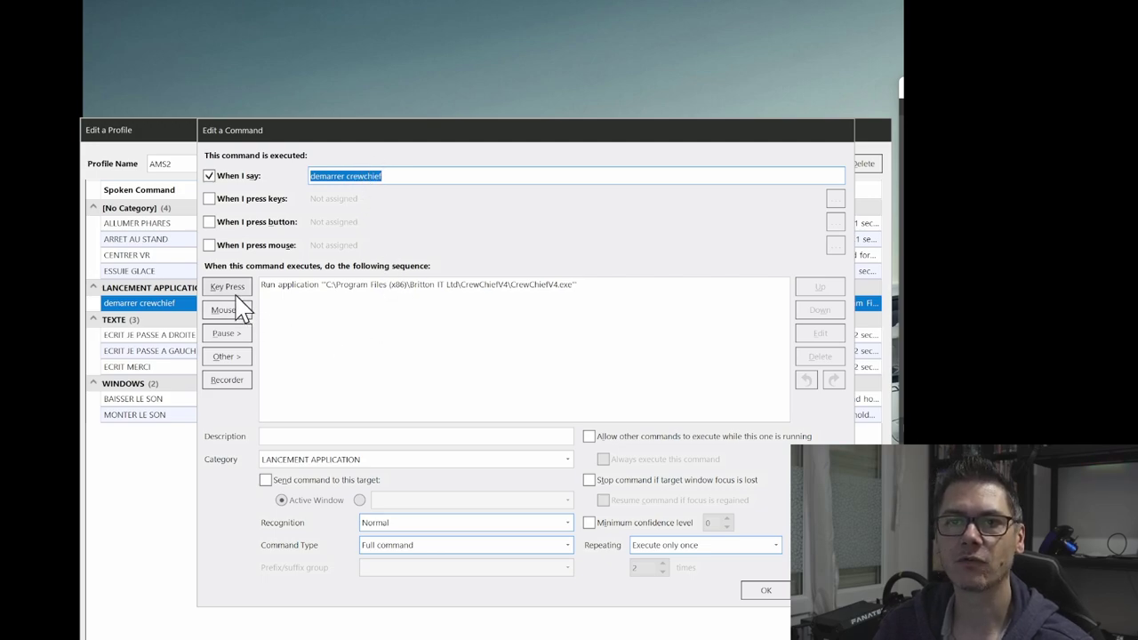
left_click(226, 356)
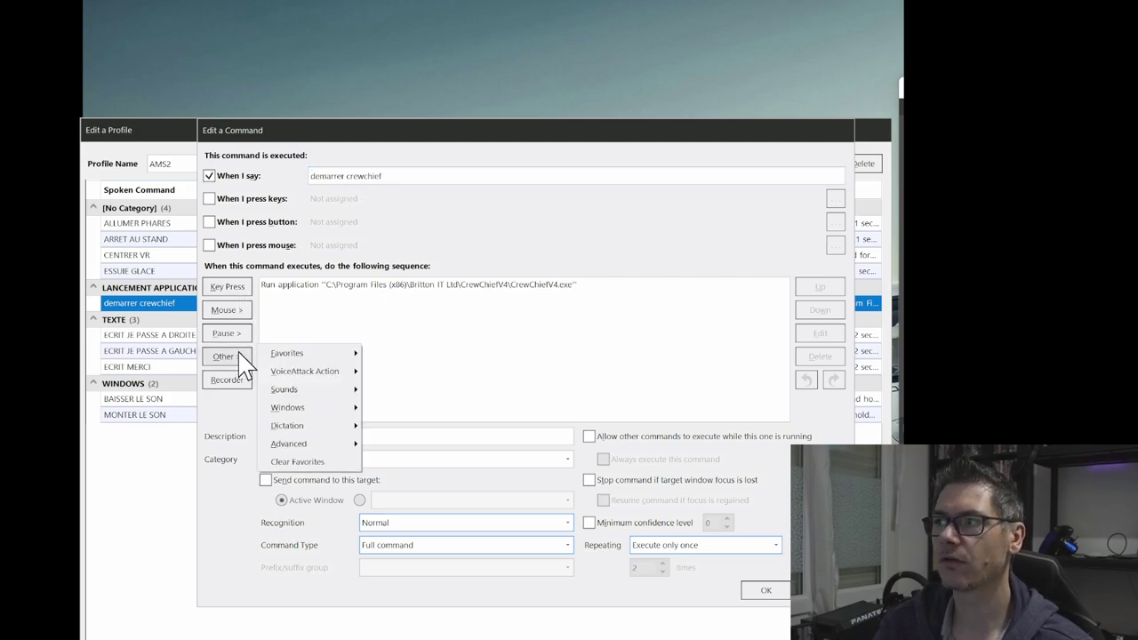
mouse_move(303, 410)
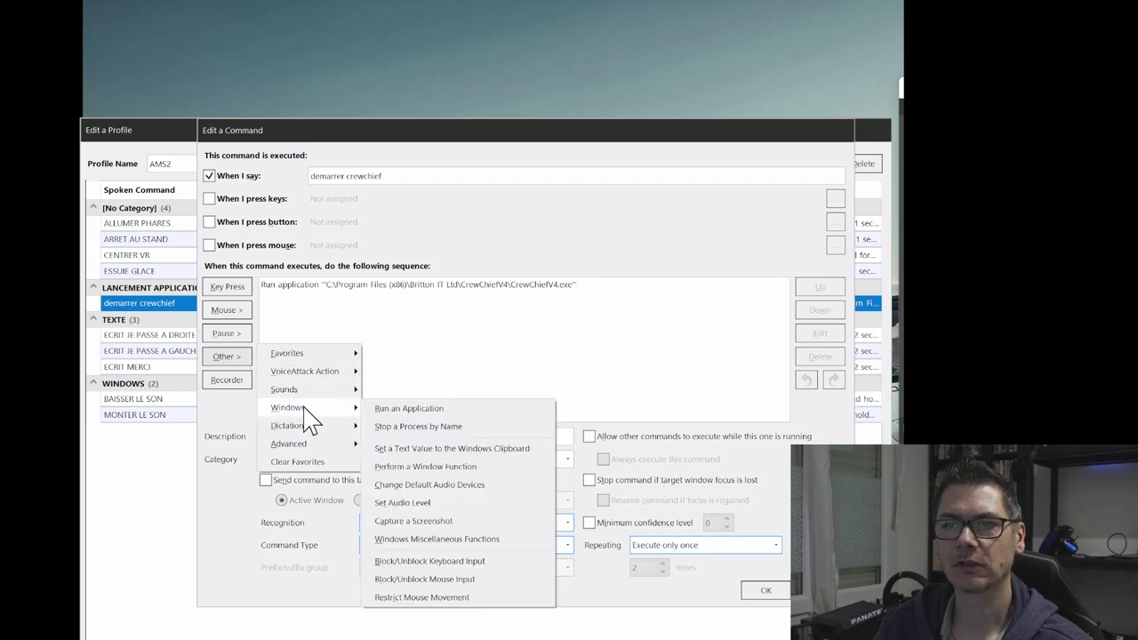
left_click(408, 409)
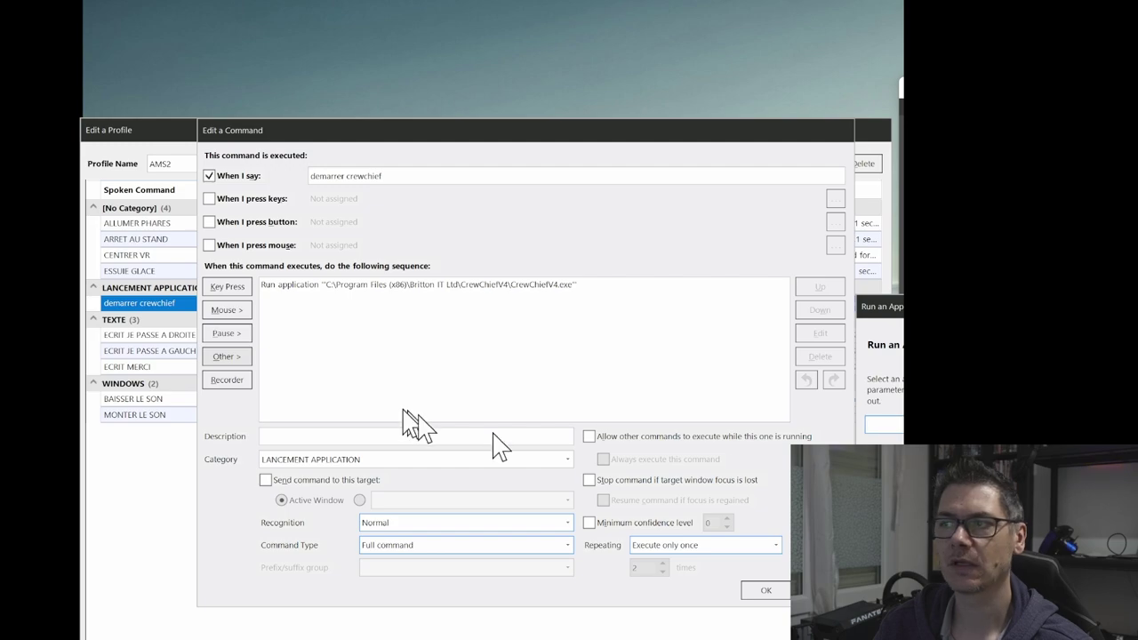
left_click_drag(889, 306, 297, 203)
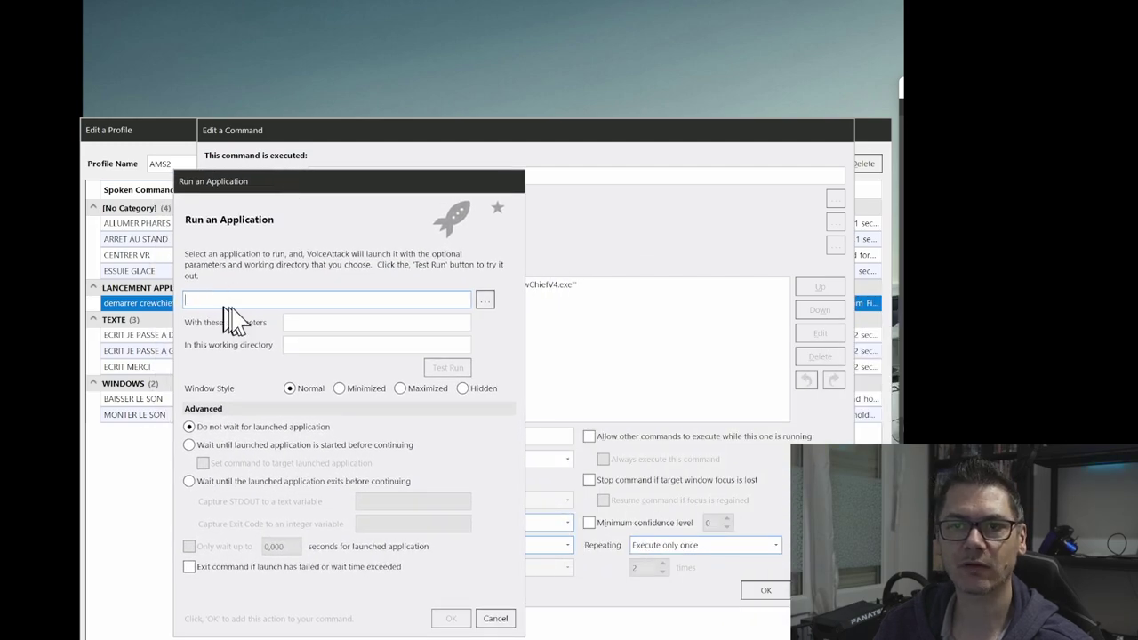
left_click(484, 302)
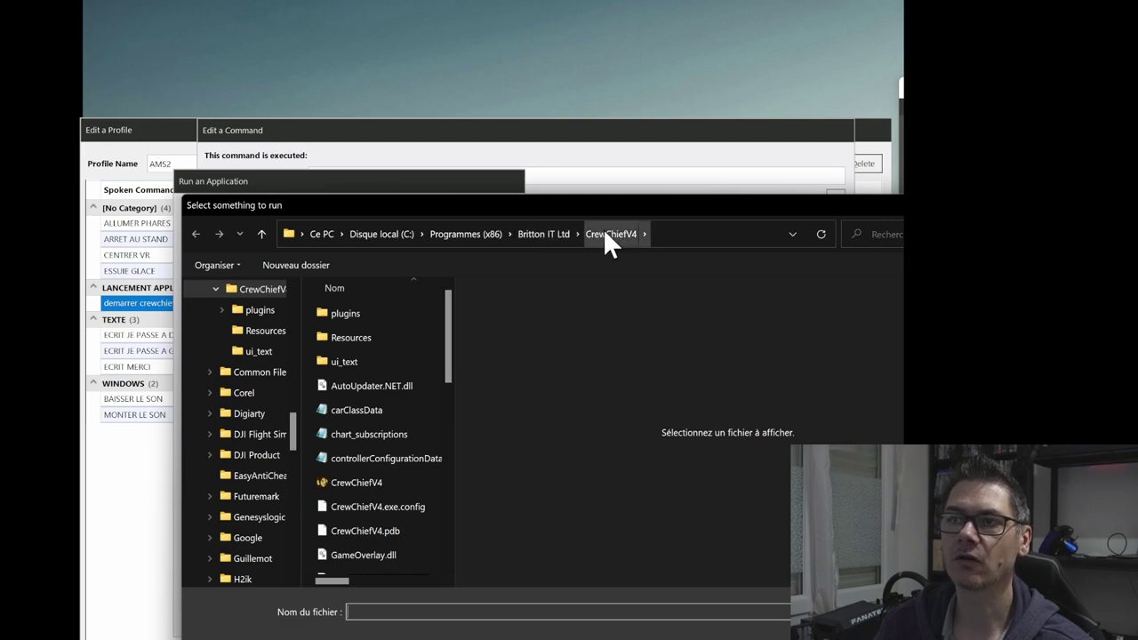
left_click(353, 480)
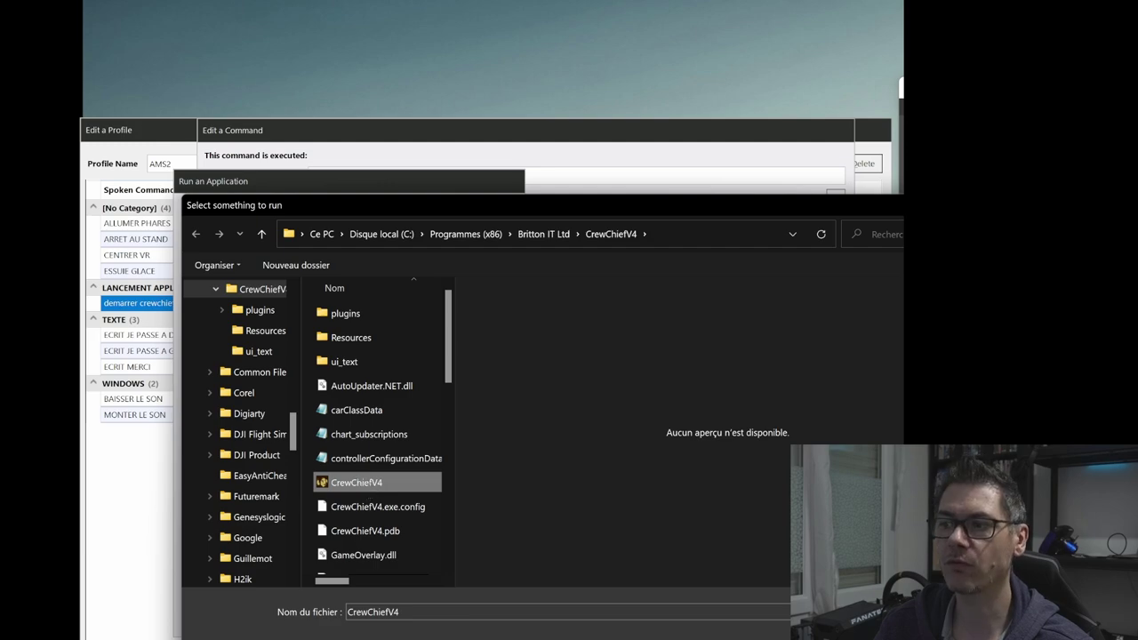
key("Escape")
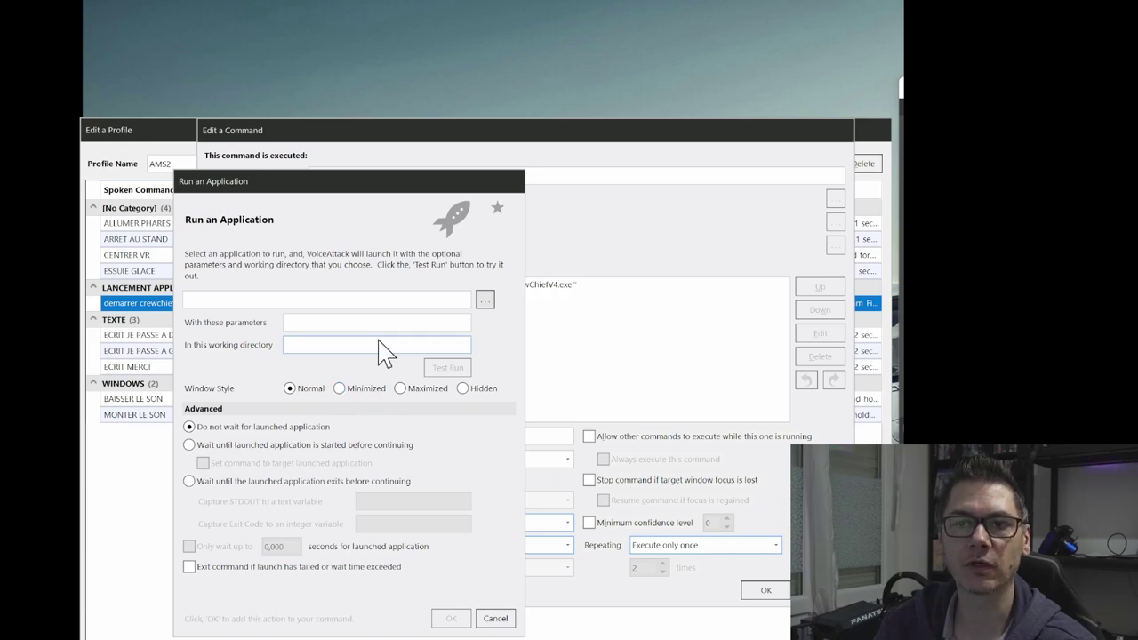
left_click(487, 625)
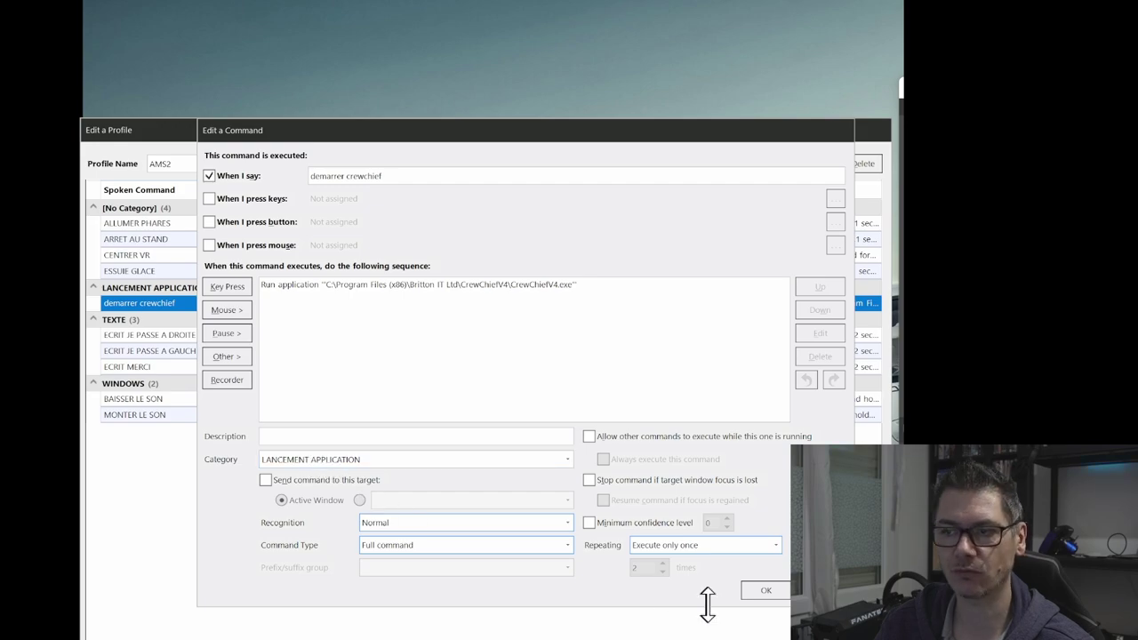
left_click(762, 592)
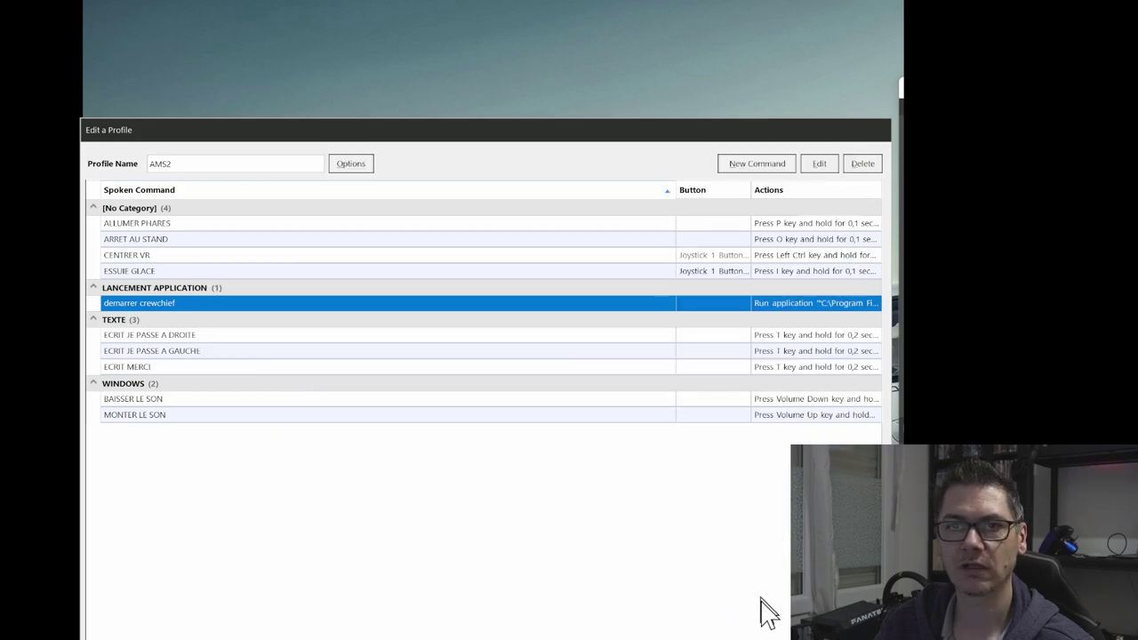
- Open the ECRIT MERCI command in the TEXTE category and examine the T keypress in its action sequence
left_click(147, 370)
left_click(142, 366)
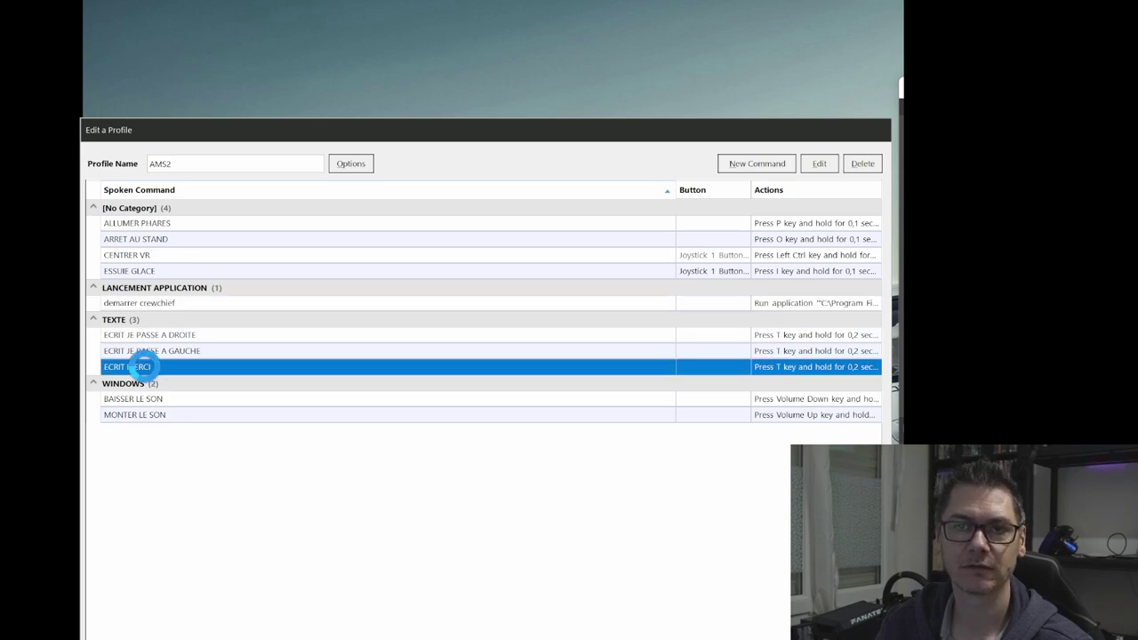
double_click(142, 367)
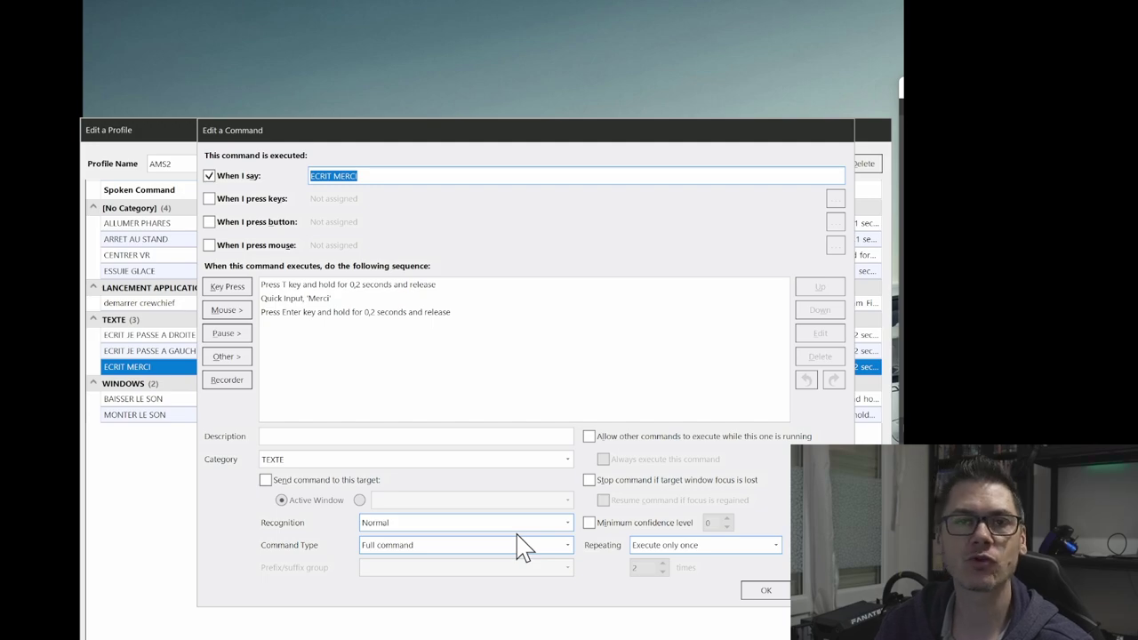
left_click(285, 286)
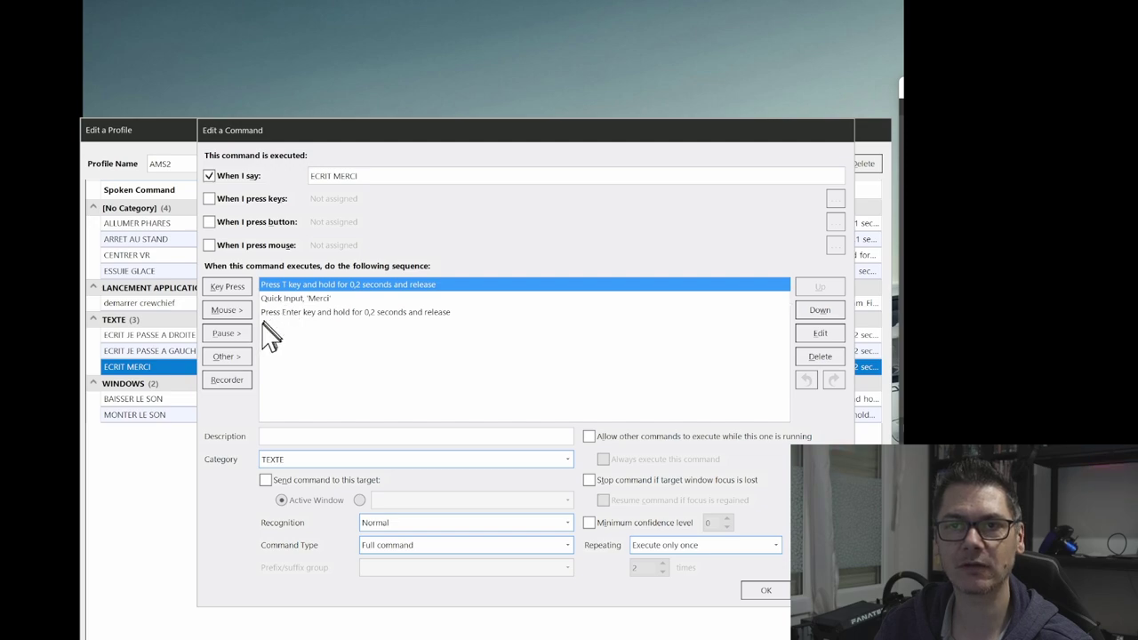
- Try adding a Quick Input action to the ECRIT MERCI command with keys held for 0.1 seconds and 0 seconds between keys
left_click(241, 356)
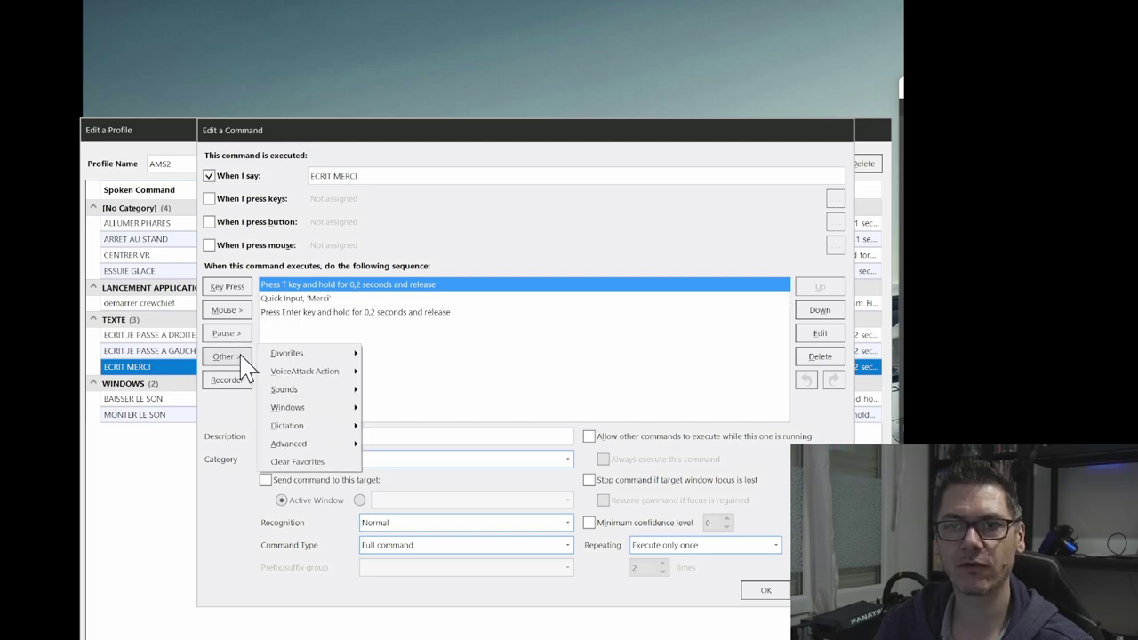
mouse_move(307, 426)
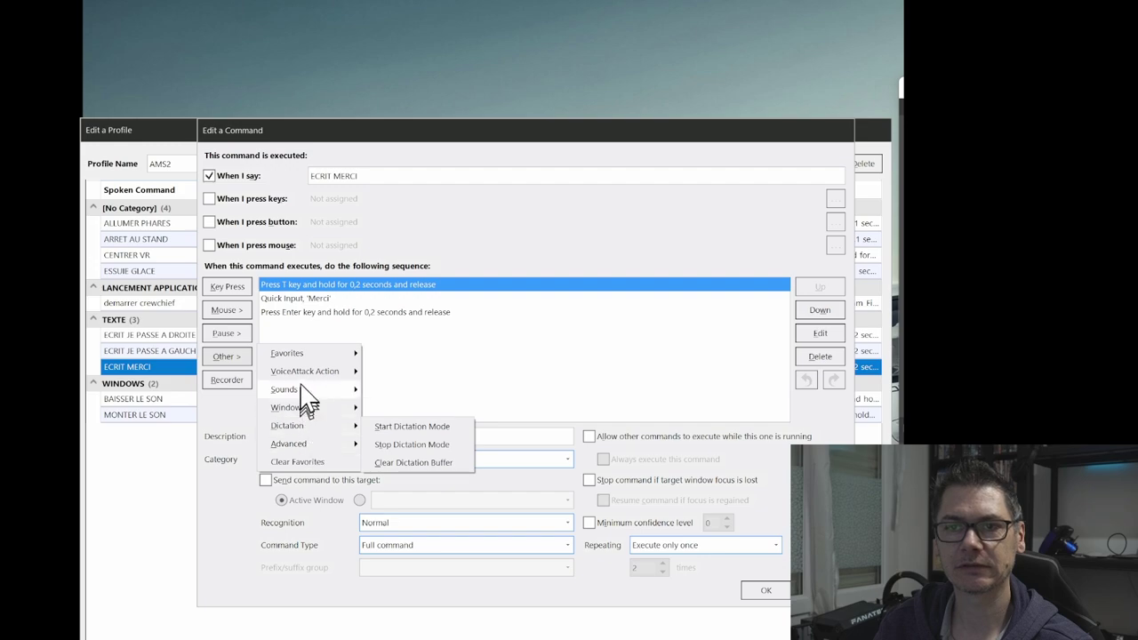
mouse_move(305, 378)
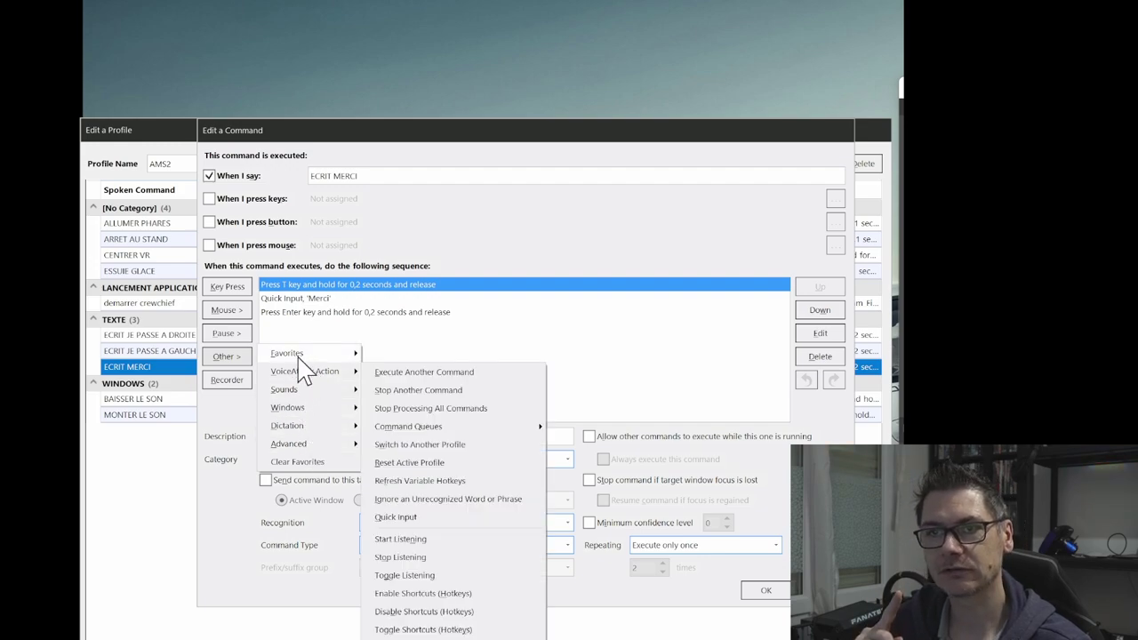
mouse_move(314, 411)
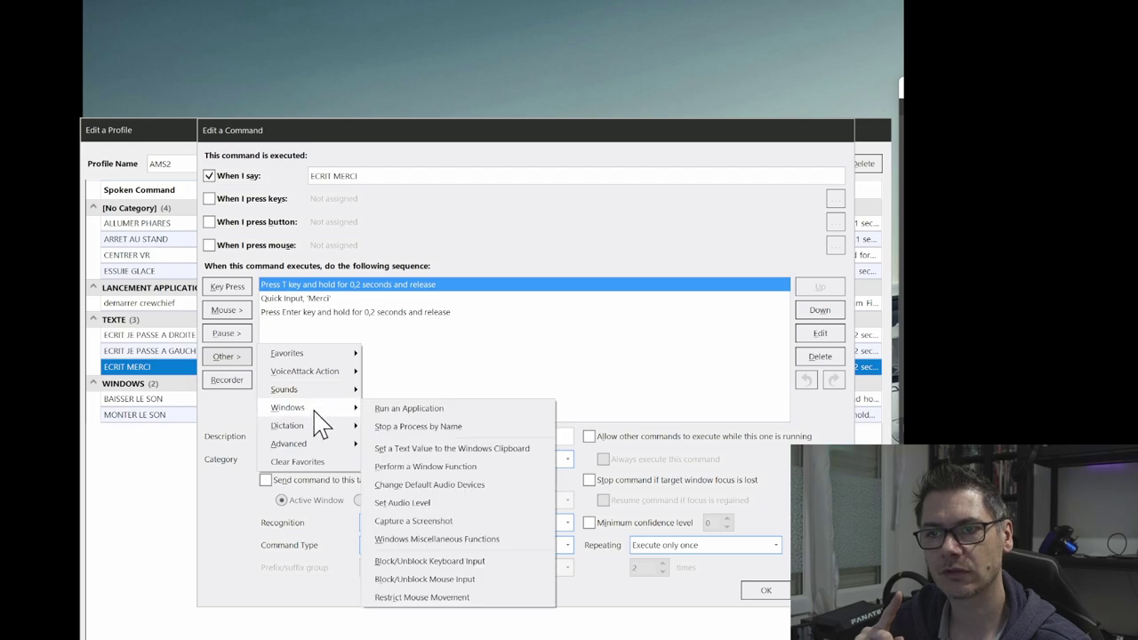
mouse_move(325, 441)
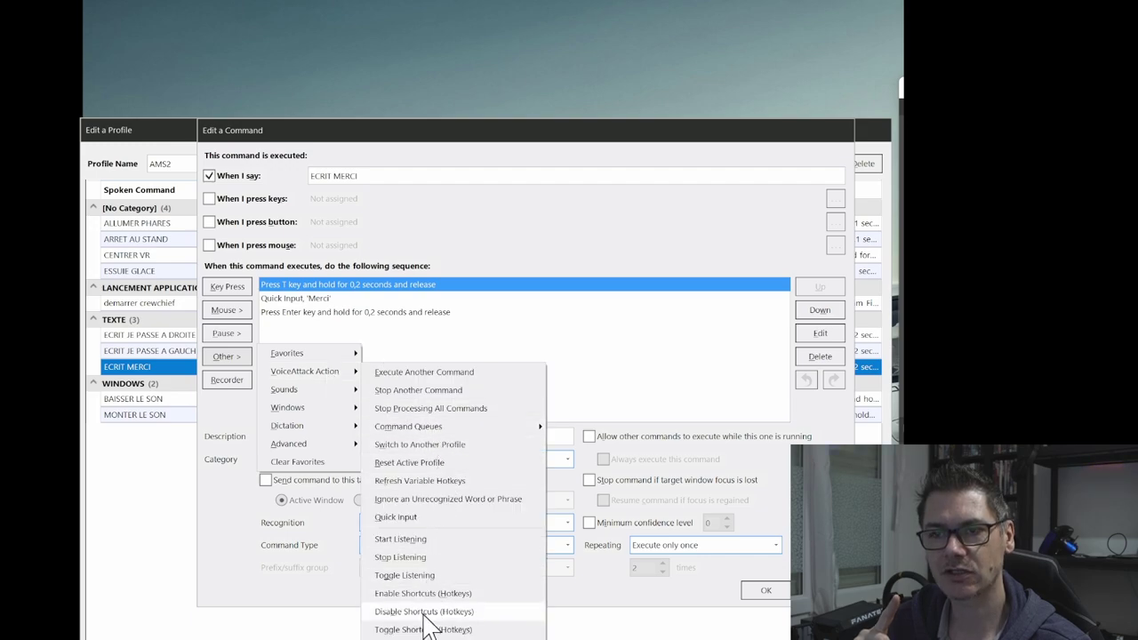
left_click(396, 518)
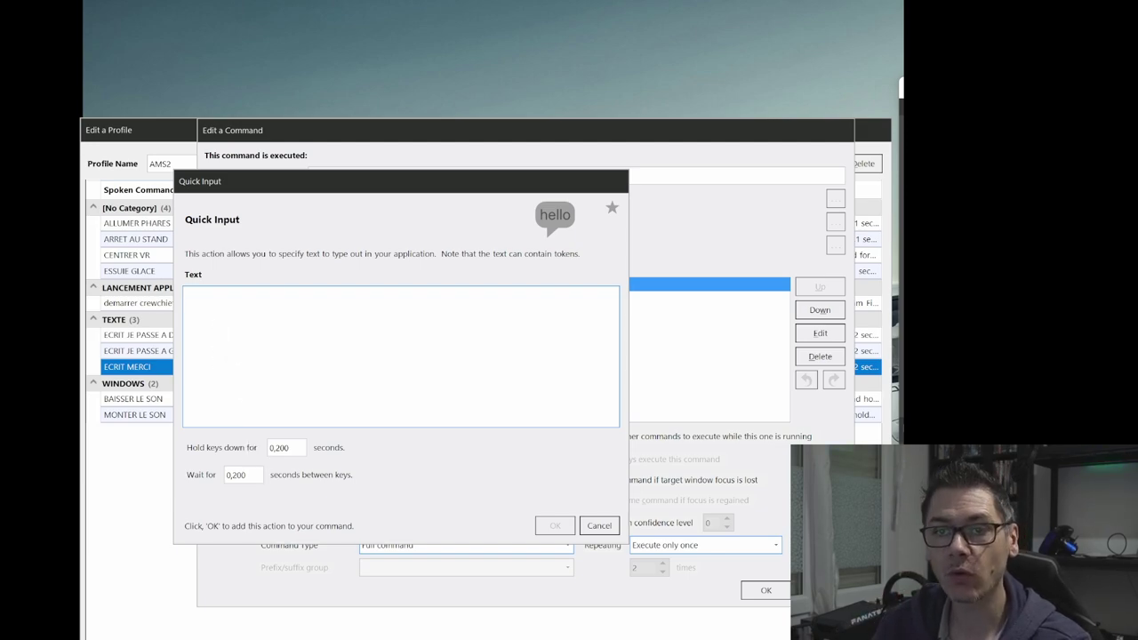
left_click(281, 447)
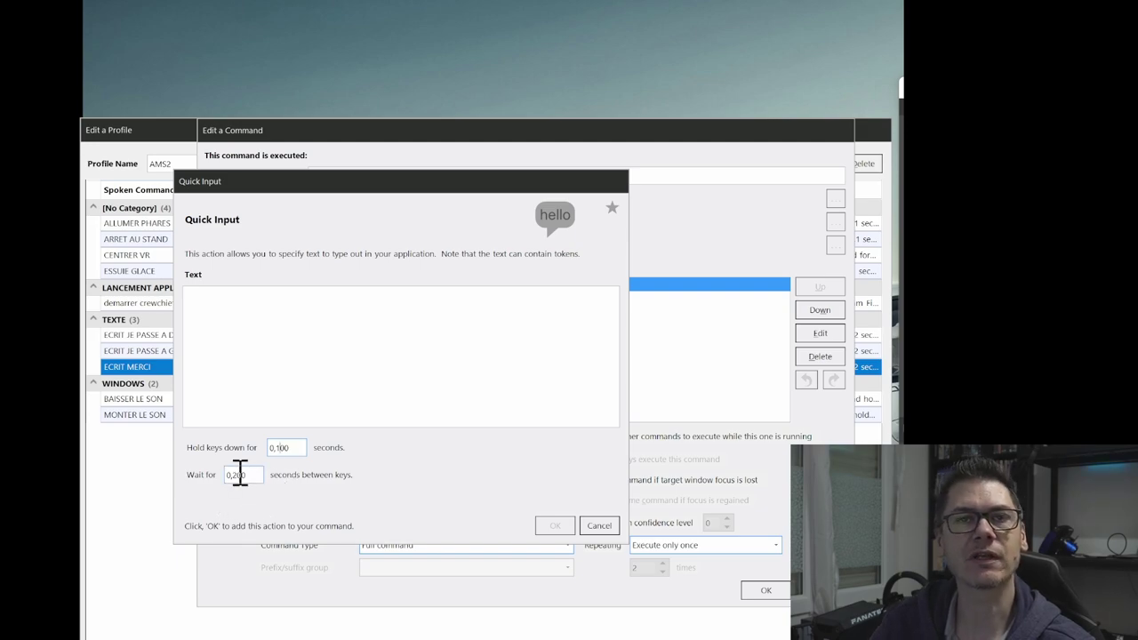
double_click(240, 474)
double_click(240, 474)
type("0,000")
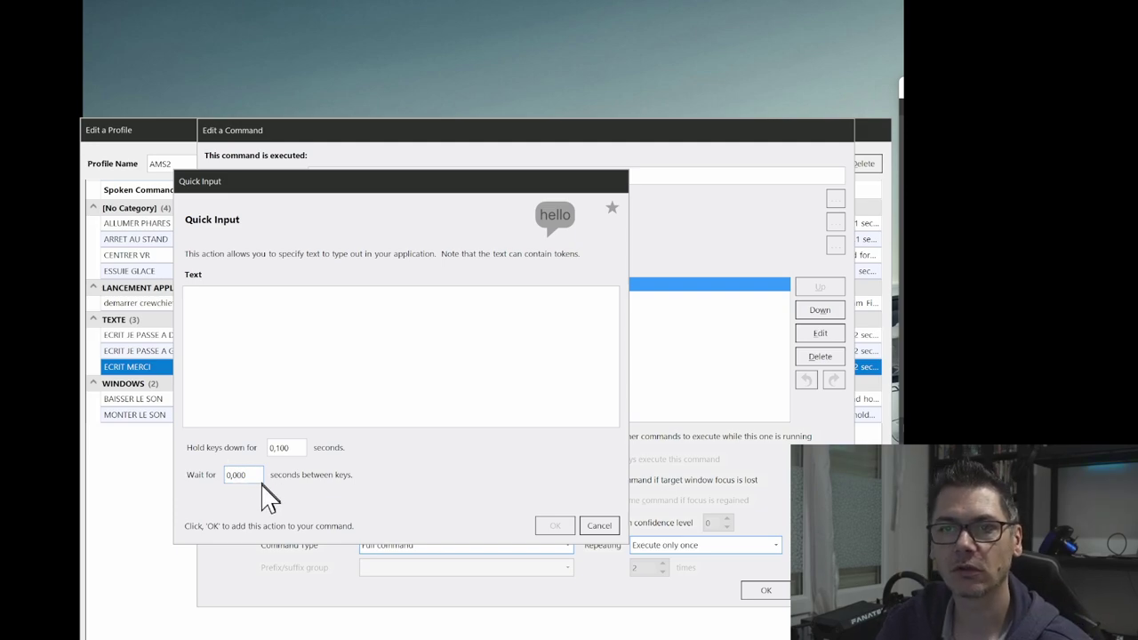
left_click(598, 525)
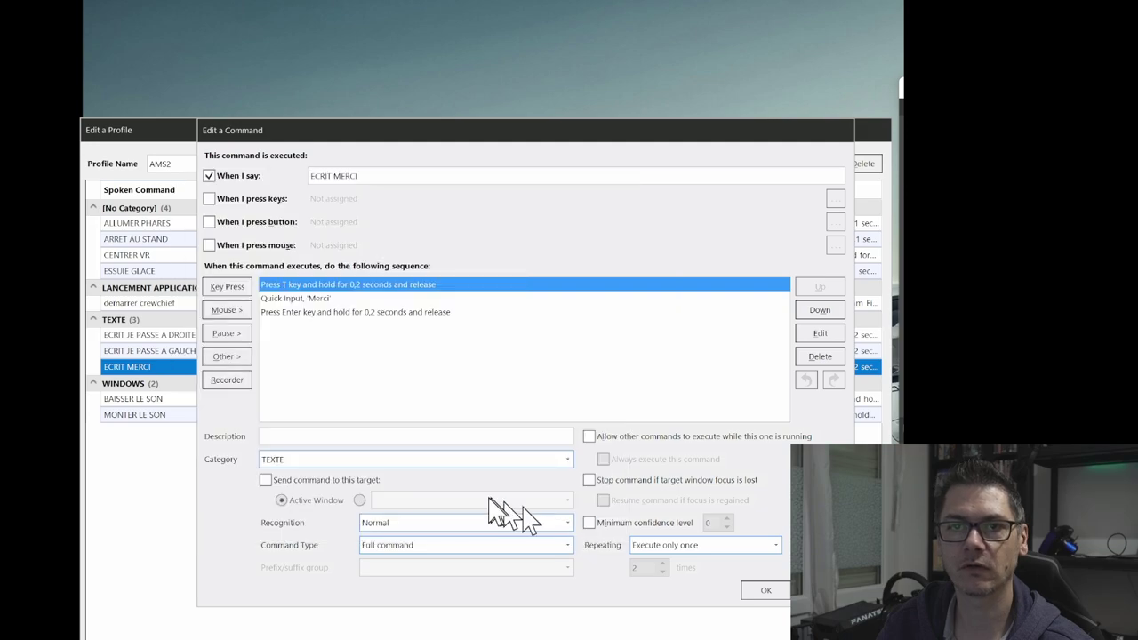
- Examine the Enter keypress action at the end of the ECRIT MERCI sequence and close the command
left_click(293, 313)
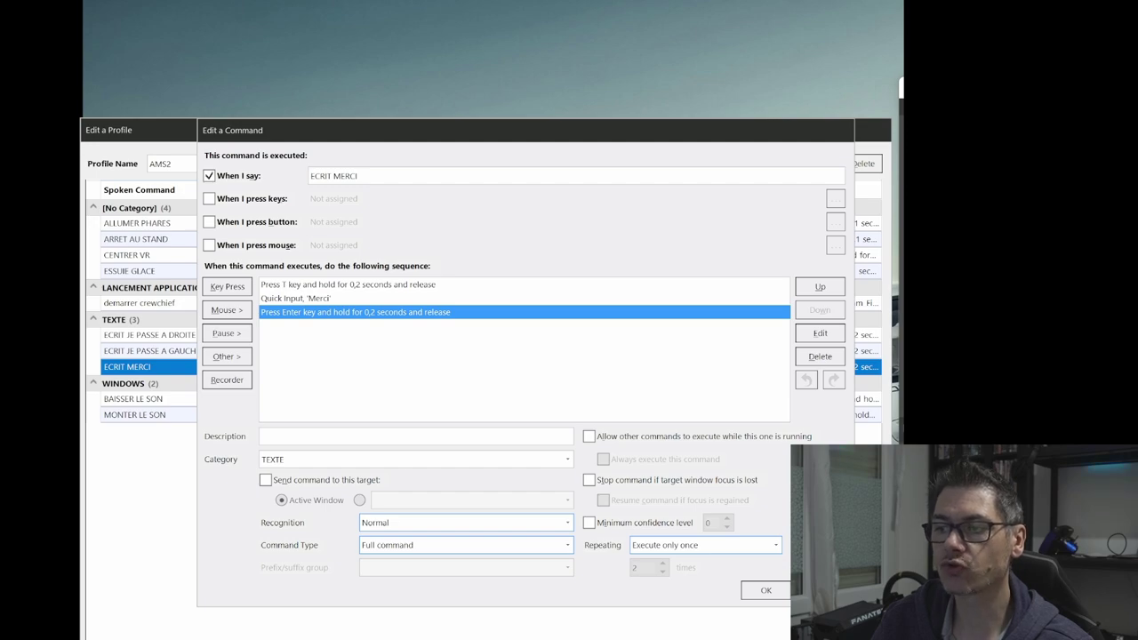
left_click(763, 590)
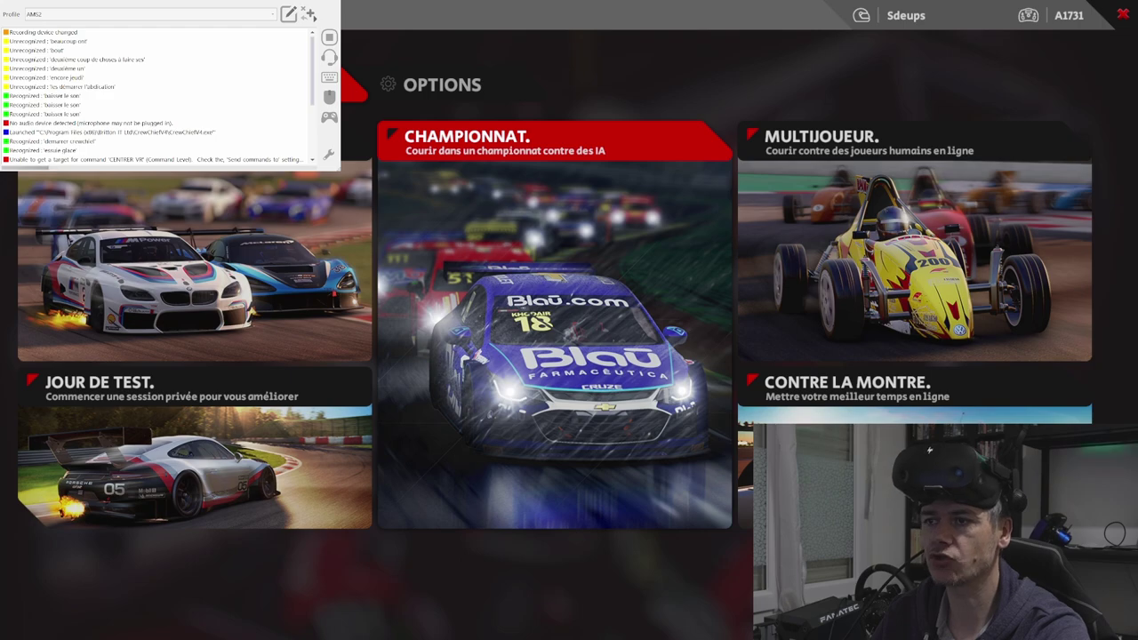
- In Automobilista 2, open the Commandes options and switch the user control preset to (3) boite sequentielle
left_click(507, 77)
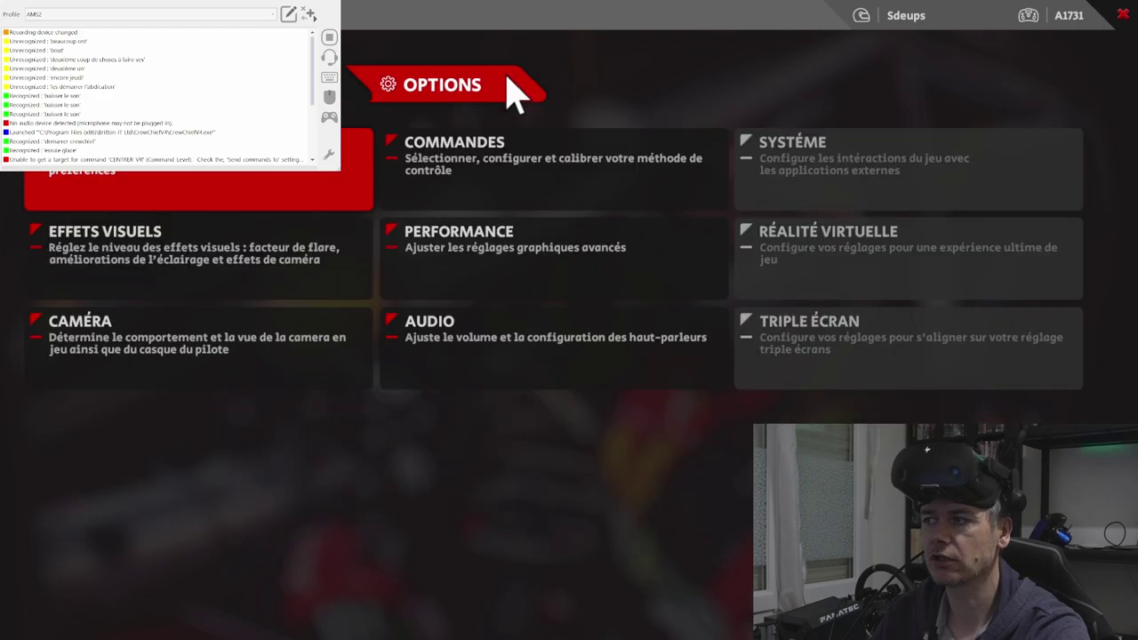
left_click(523, 156)
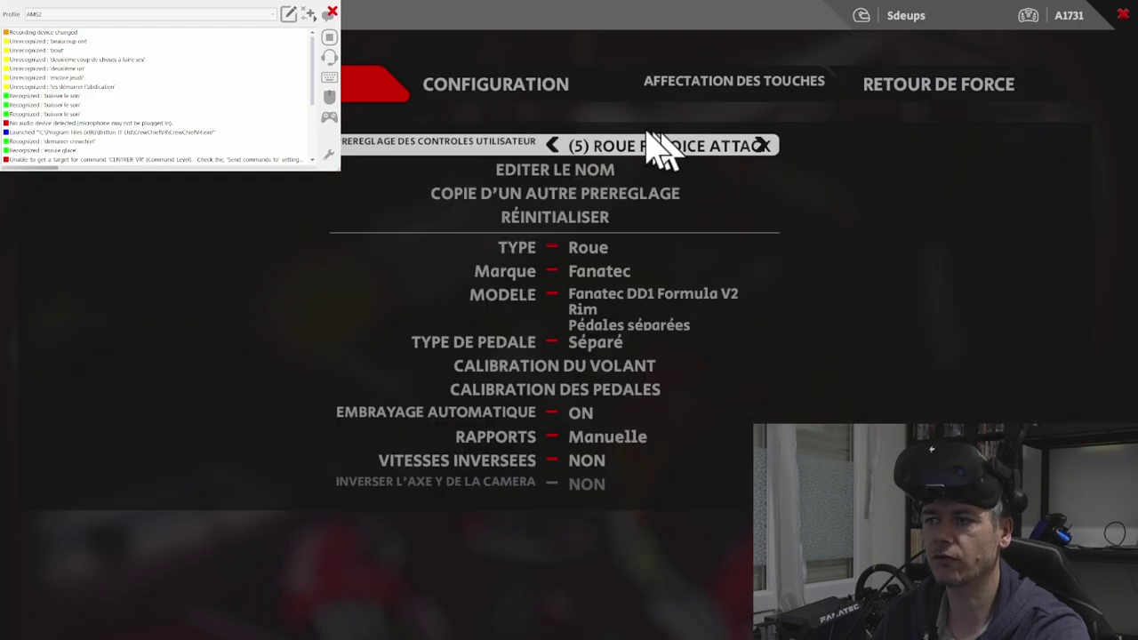
left_click(552, 144)
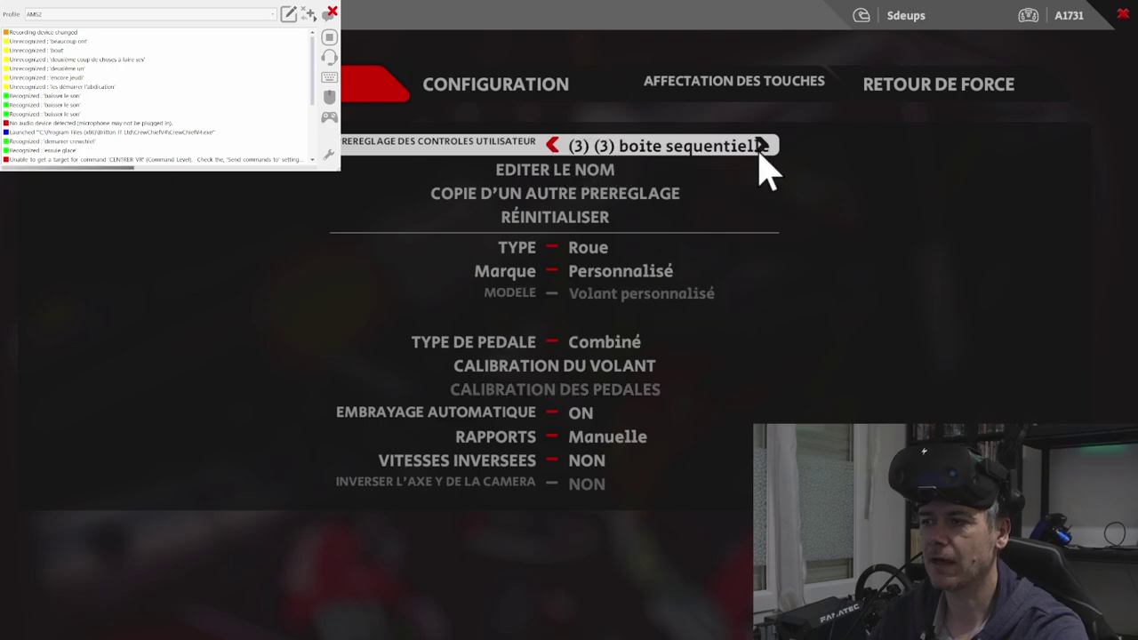